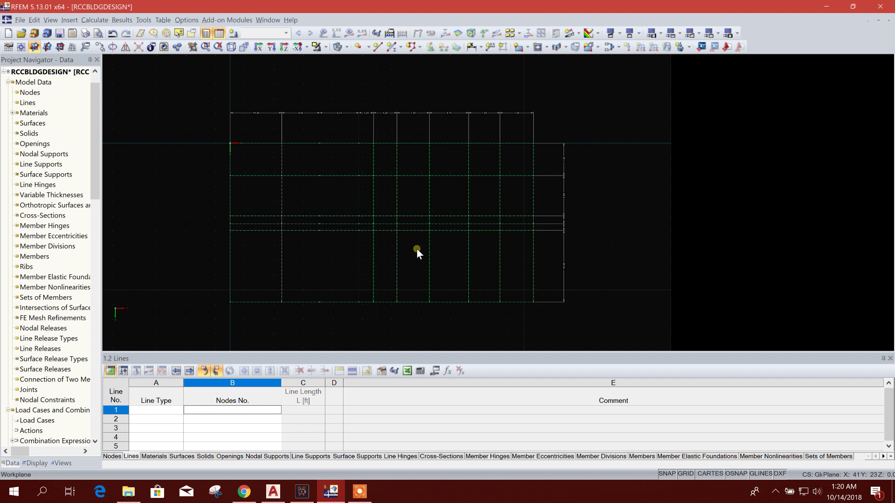
- Examine the building grid in an isometric view
mouse_move(323, 238)
middle_mouse_down()
mouse_move(347, 190)
mouse_move(324, 235)
middle_mouse_up()
middle_click_drag(450, 234, 443, 239)
left_click(231, 47)
left_click_drag(356, 181, 531, 238)
scroll(470, 275, "up", 3)
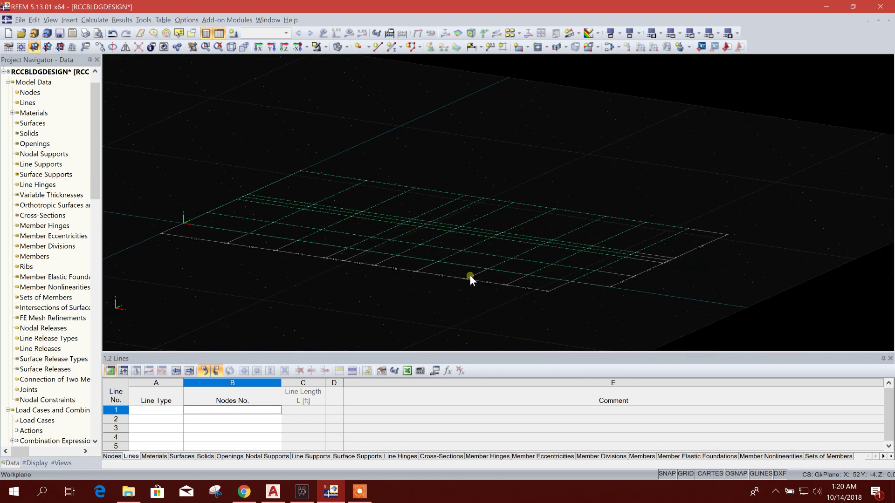
scroll(593, 309, "down", 2)
middle_click_drag(550, 302, 859, 326)
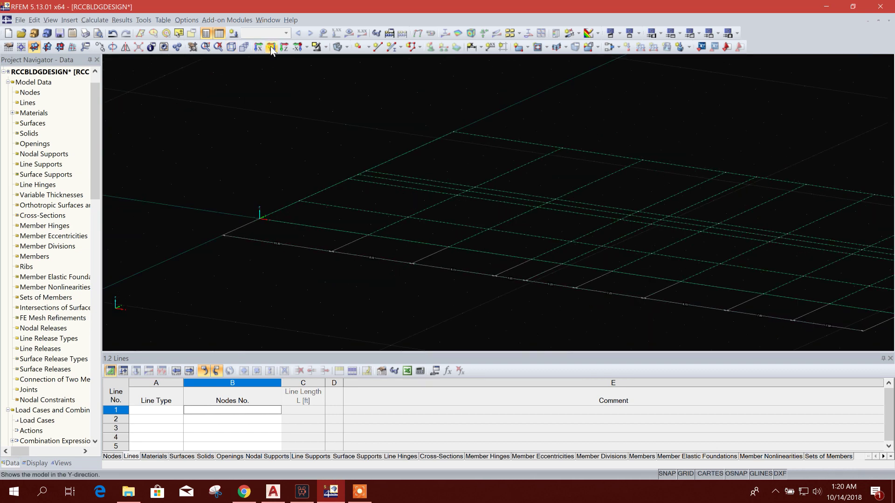
- View the building grid in the reverse Z-direction and frame it in the work window
left_click(294, 50)
left_click(329, 88)
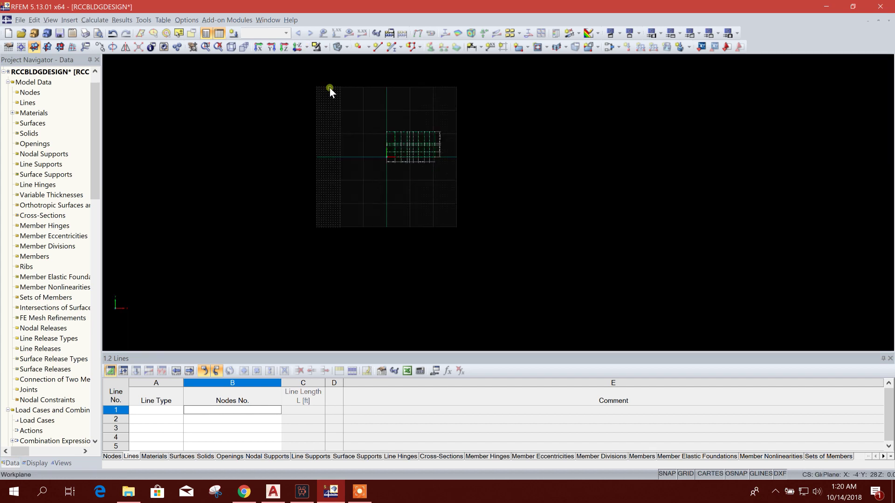
scroll(418, 180, "up", 6)
middle_click_drag(663, 204, 507, 258)
scroll(629, 239, "up", 2)
scroll(482, 231, "down", 1)
- Return the building grid to the normal Z-direction plan view
left_click(304, 50)
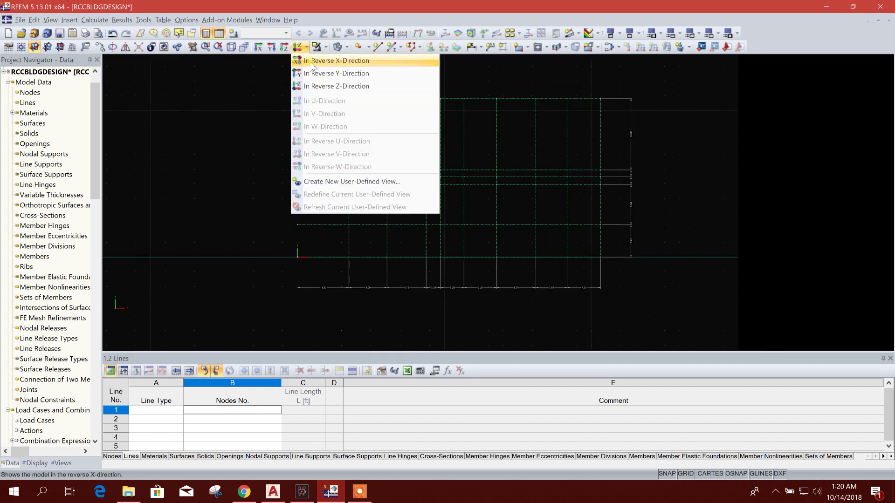
left_click(290, 52)
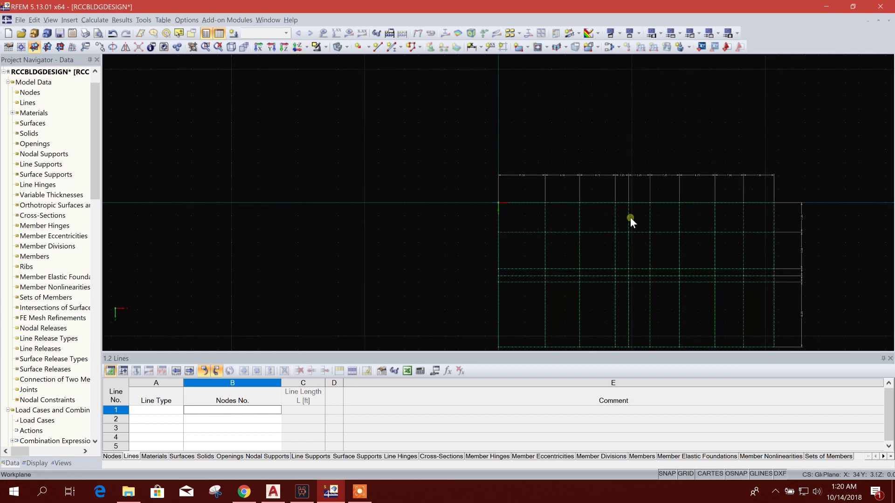
scroll(517, 272, "up", 1)
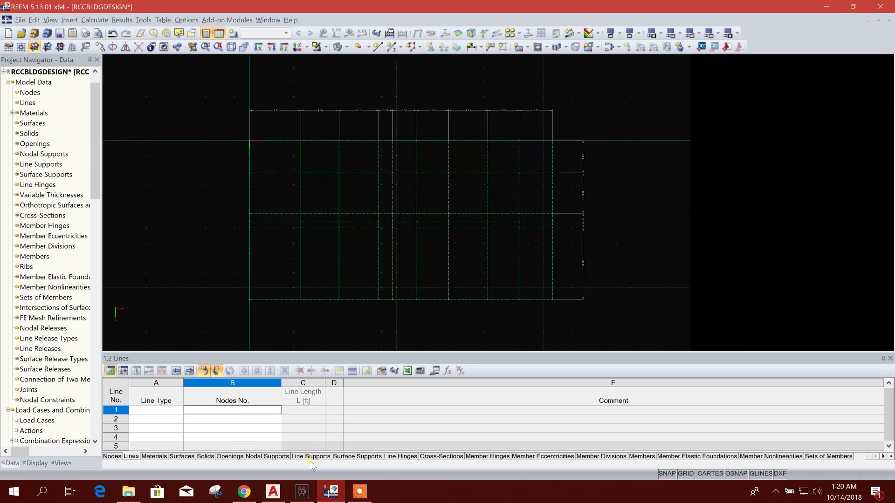
- Switch to AutoCAD to examine the order of the grid axes in the column layout, and return to RFEM
left_click(273, 492)
scroll(349, 225, "down", 4)
middle_click_drag(329, 214, 334, 239)
scroll(270, 226, "up", 6)
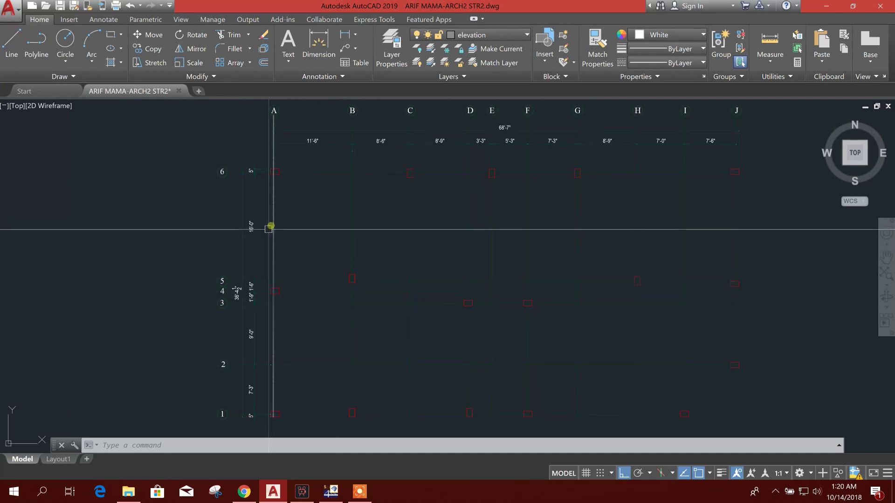
scroll(287, 210, "down", 2)
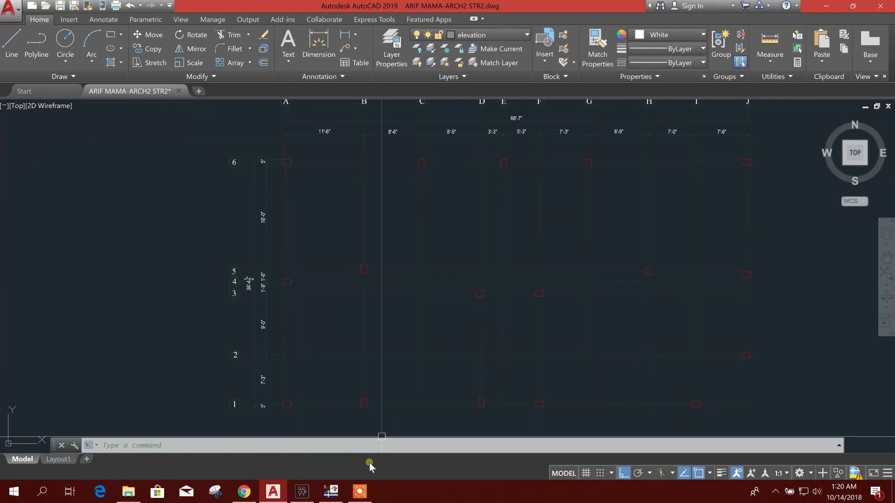
left_click(320, 497)
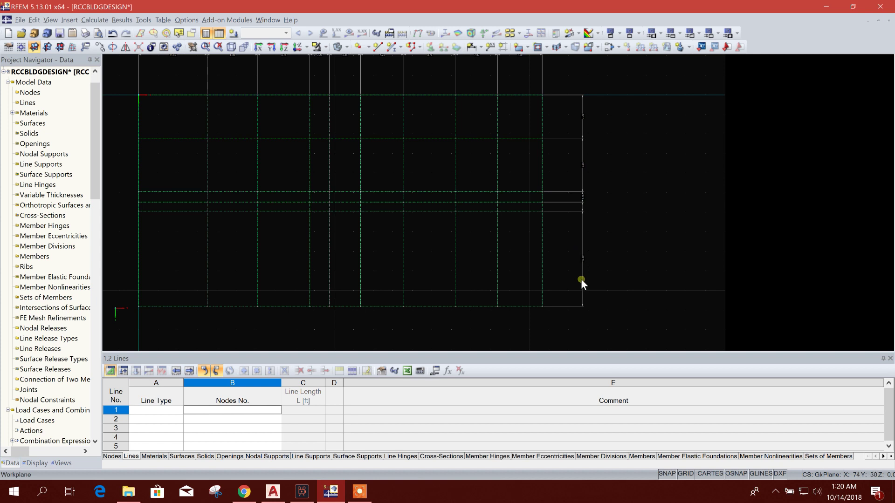
- Orient the plan view in the reverse Z-direction so the grid matches the AutoCAD column layout
left_click(306, 47)
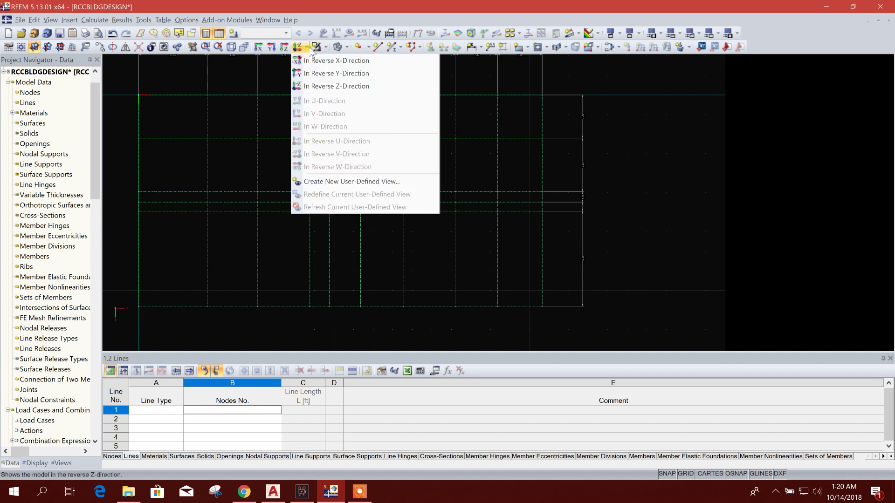
left_click(320, 88)
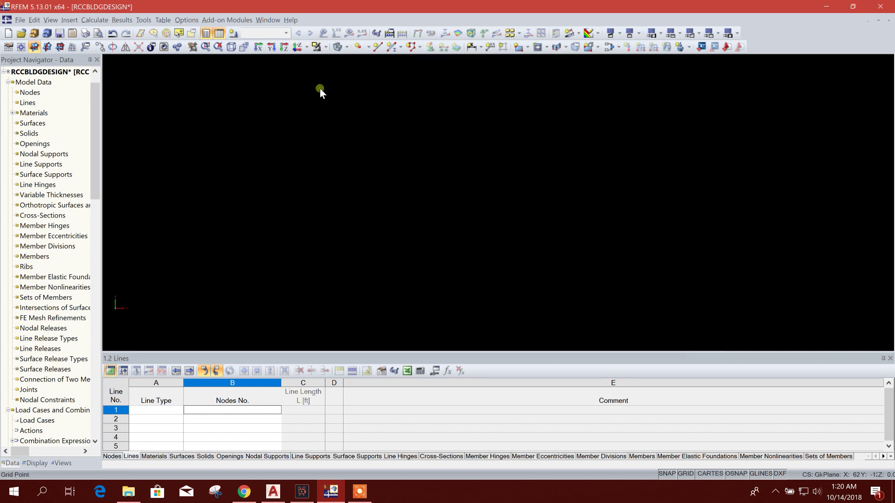
scroll(430, 270, "up", 4)
middle_click_drag(363, 217, 321, 246)
middle_click_drag(336, 184, 300, 175)
- Switch to AutoCAD to check the column positions and axis spacings, and return to RFEM
left_click(273, 492)
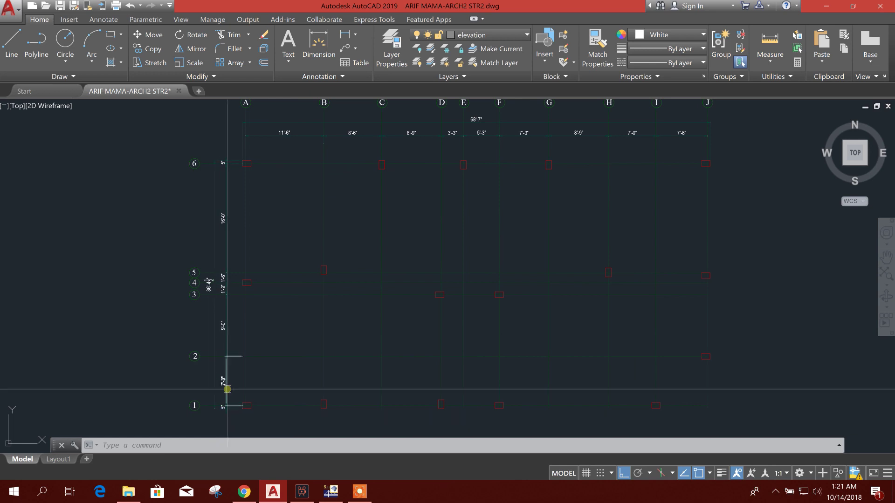
middle_click_drag(251, 232, 242, 270)
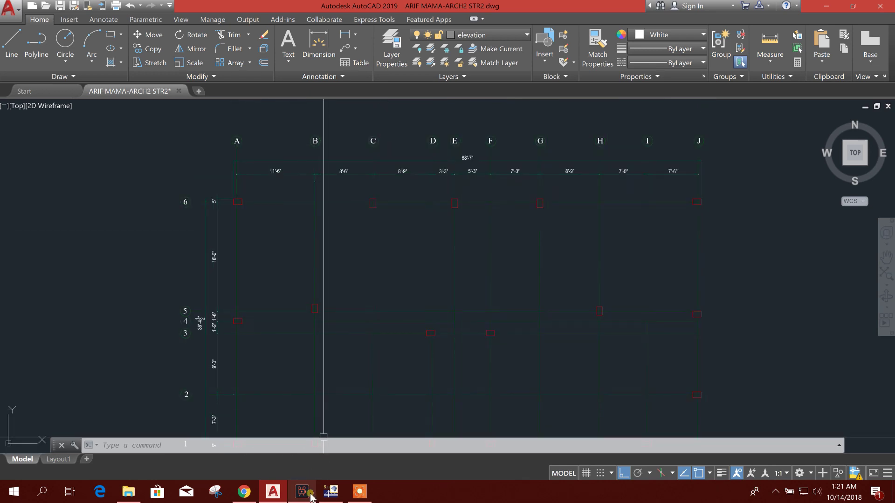
left_click(330, 492)
- Place a standard node at the upper-left corner intersection of the grid, where axis A meets axis 6
middle_click_drag(244, 106, 217, 148)
left_click(362, 48)
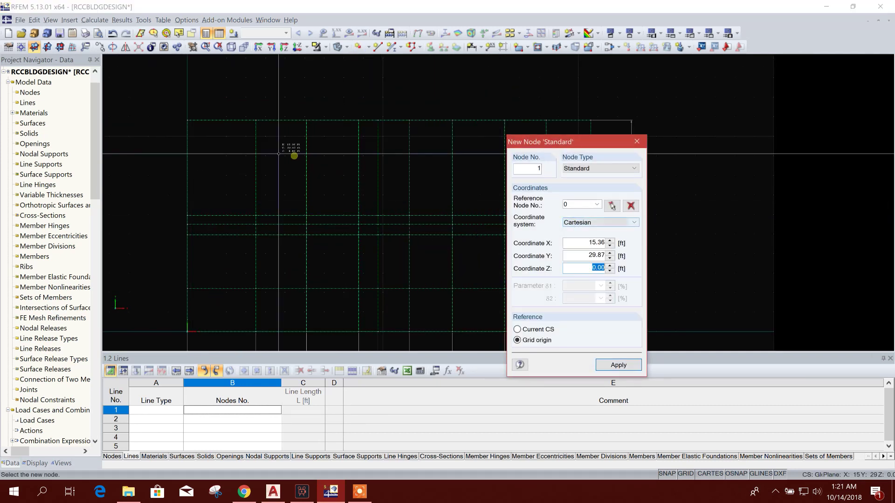
left_click(186, 119)
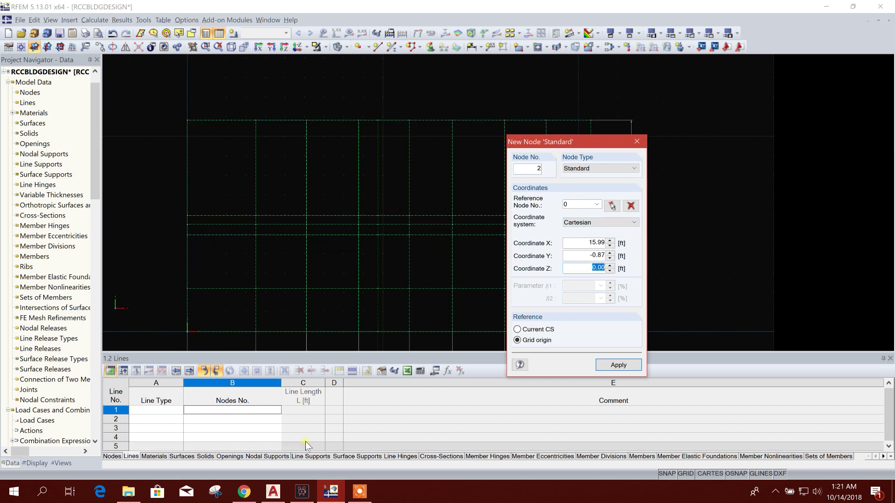
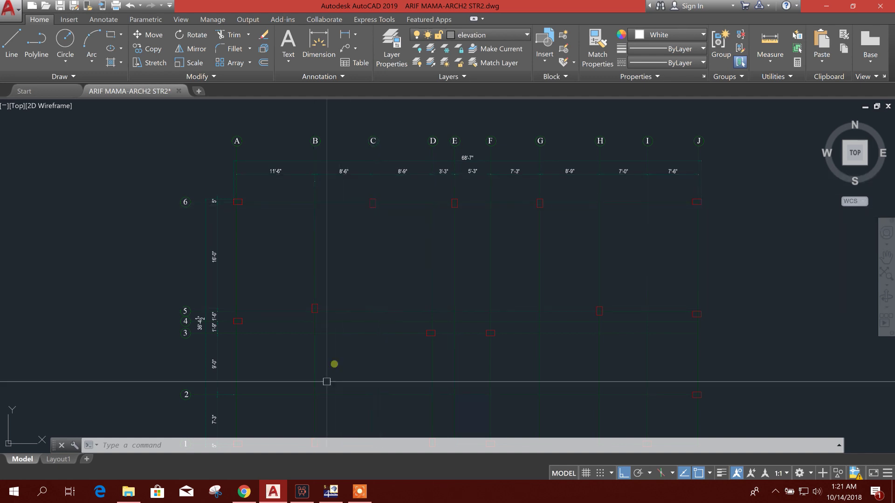
- Return to RFEM, place a standard node where axis C meets axis 6, and undo the stray extra node
left_click(331, 491)
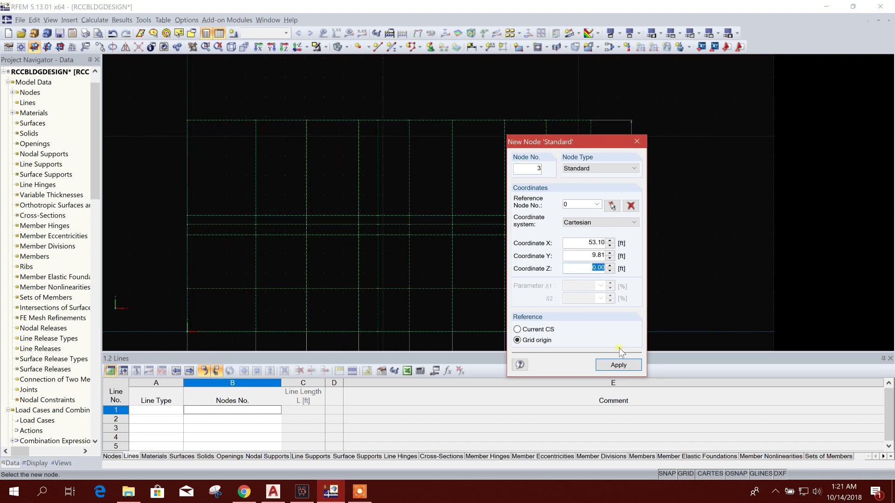
left_click(641, 134)
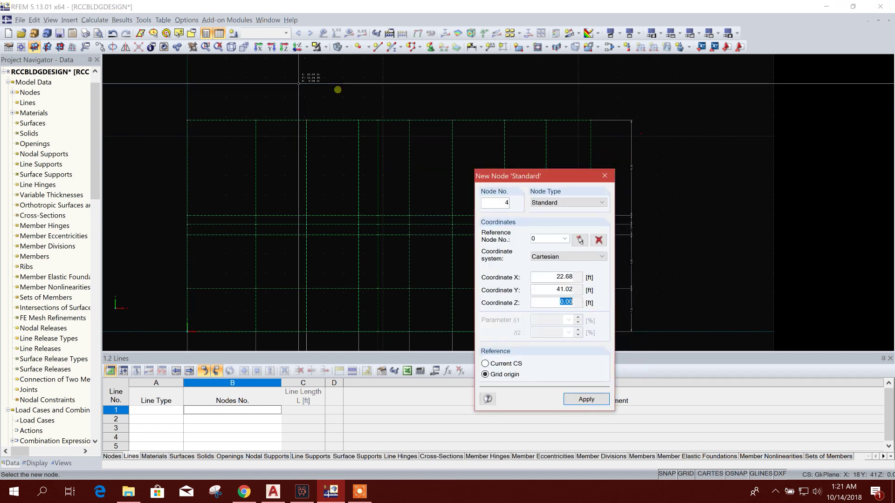
left_click(112, 33)
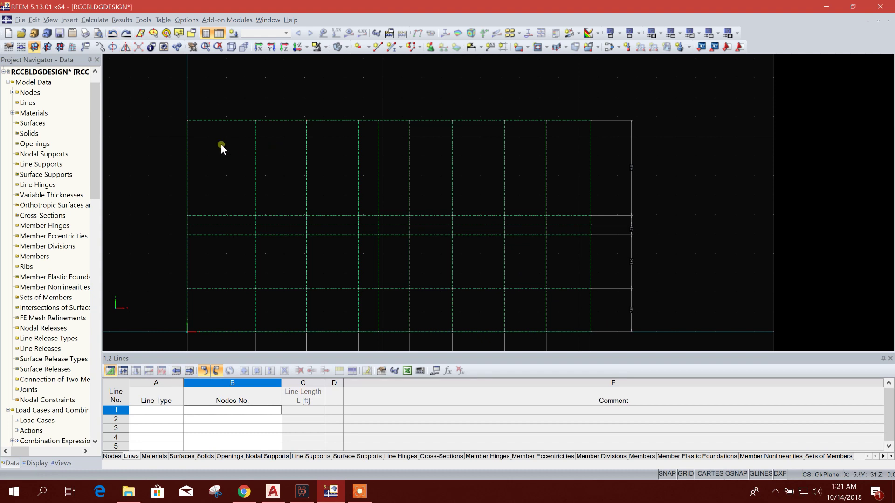
- Increase the display size of nodes in the display properties of the "Standard with black background" configuration
left_click(186, 20)
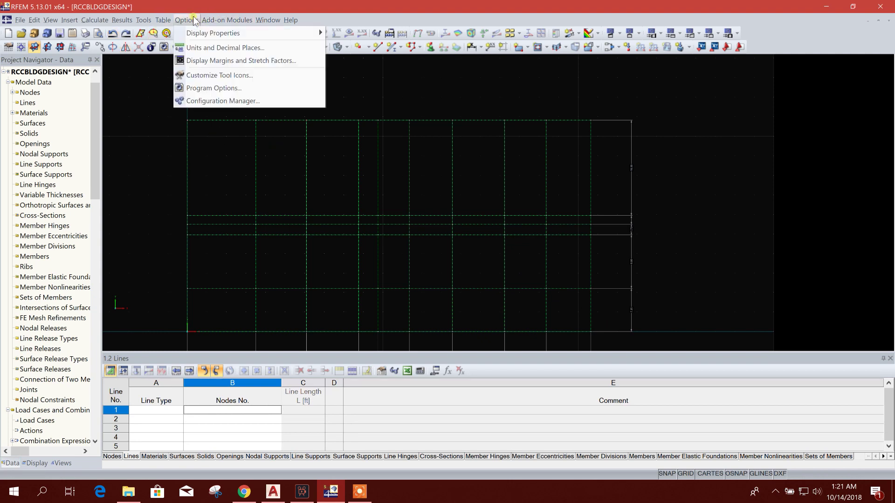
left_click(201, 102)
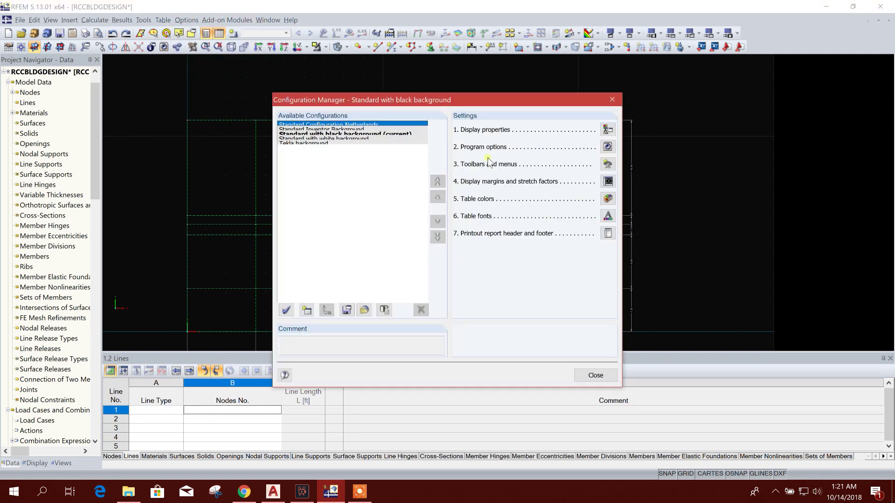
left_click(608, 130)
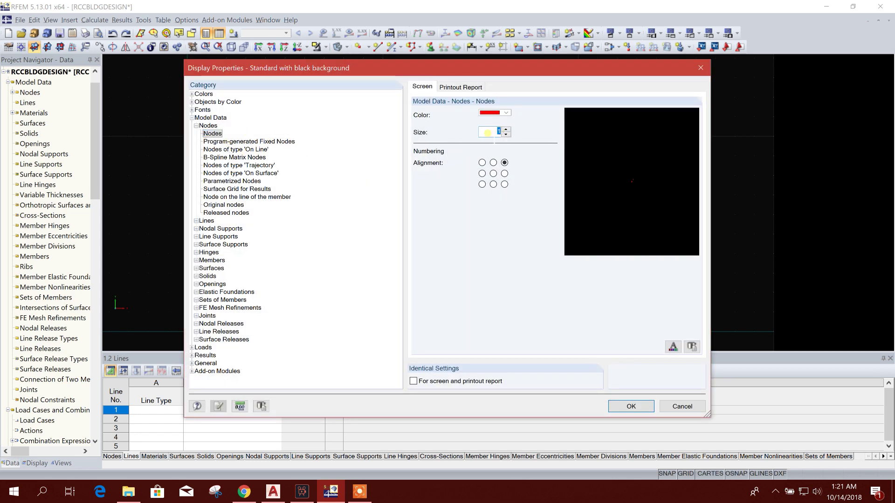
left_click(631, 406)
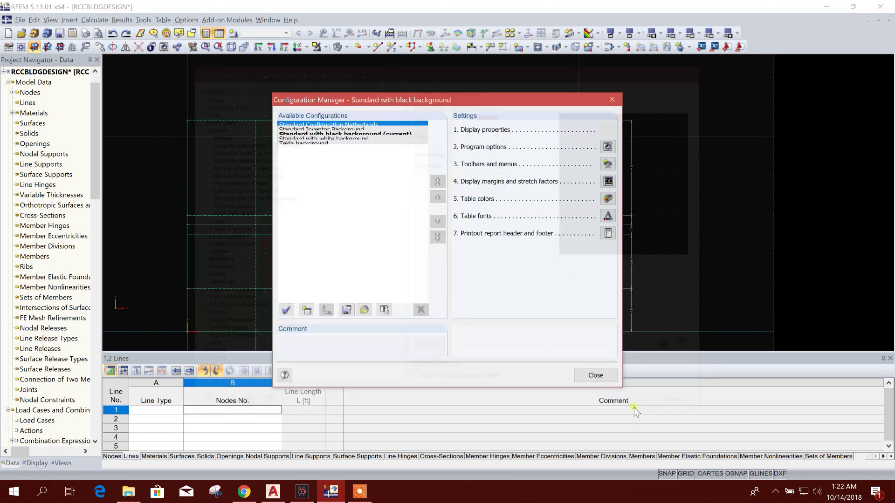
left_click(595, 374)
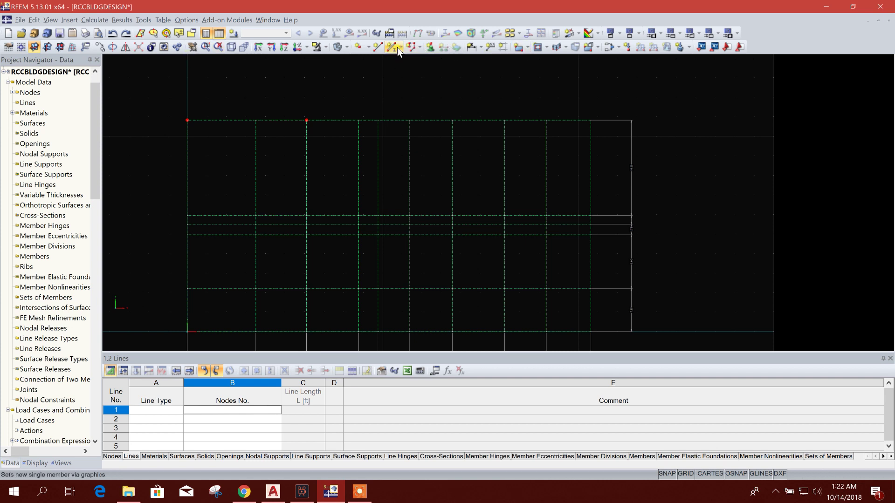
- Start placing standard nodes again and switch to AutoCAD to examine the column positions along axis 6
left_click(360, 47)
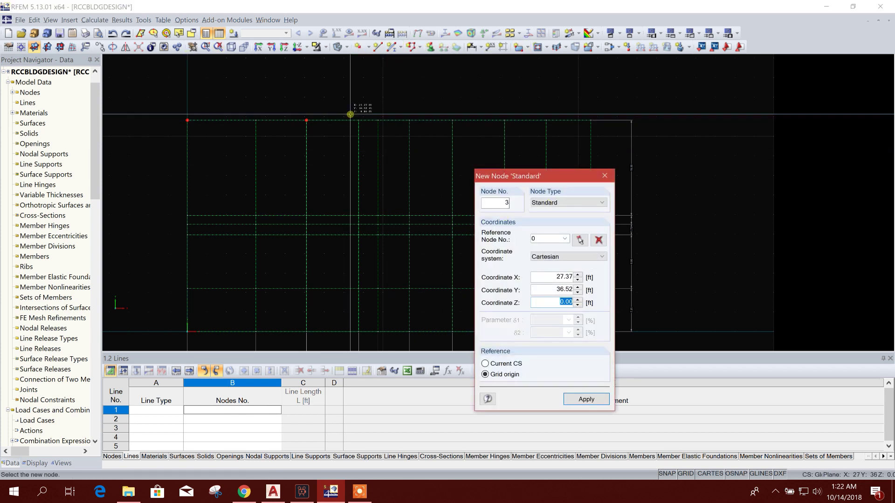
key("alt+Tab")
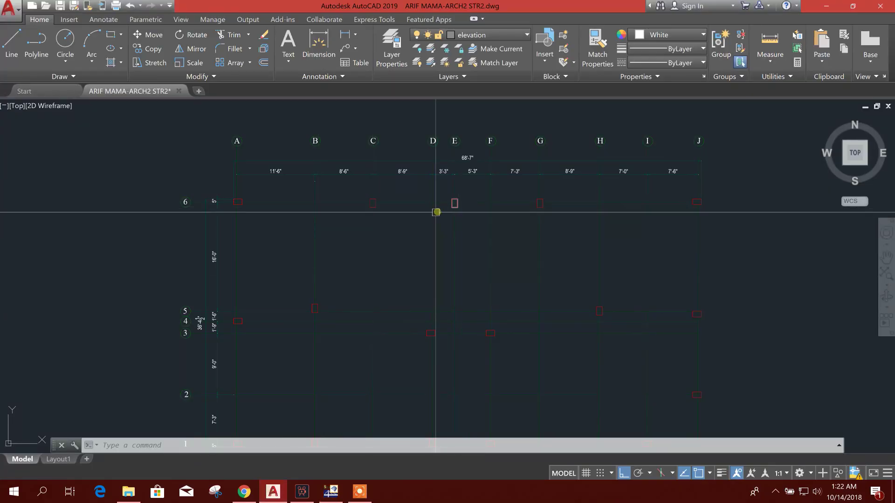
middle_click_drag(468, 249, 352, 255)
scroll(326, 215, "up", 4)
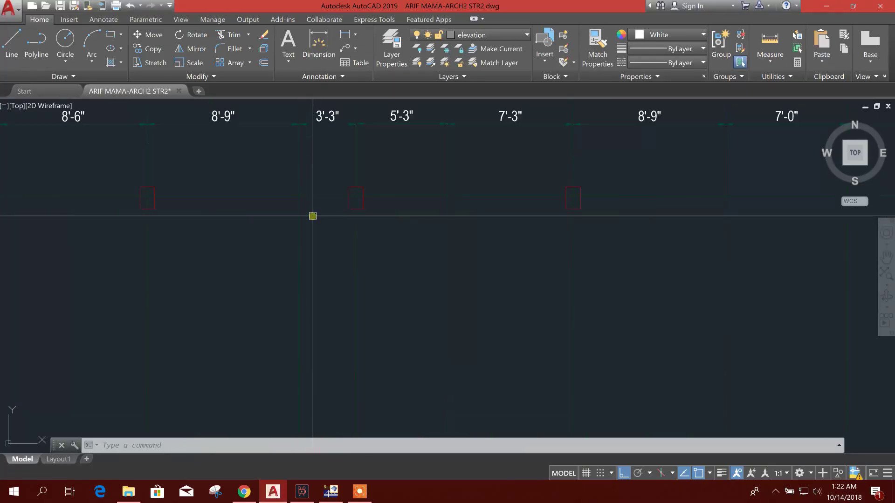
scroll(332, 214, "down", 2)
middle_click_drag(376, 177, 359, 205)
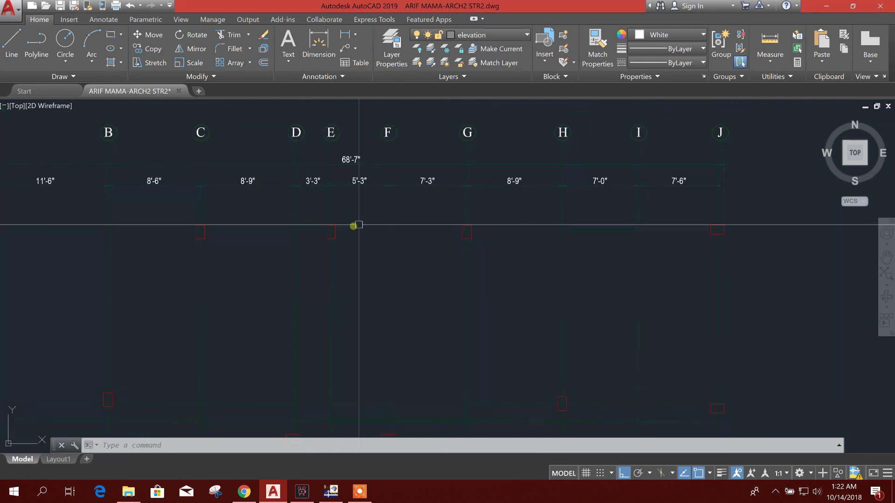
- Return to RFEM and place standard nodes where axis 6 meets axes E, G and J
left_click(332, 491)
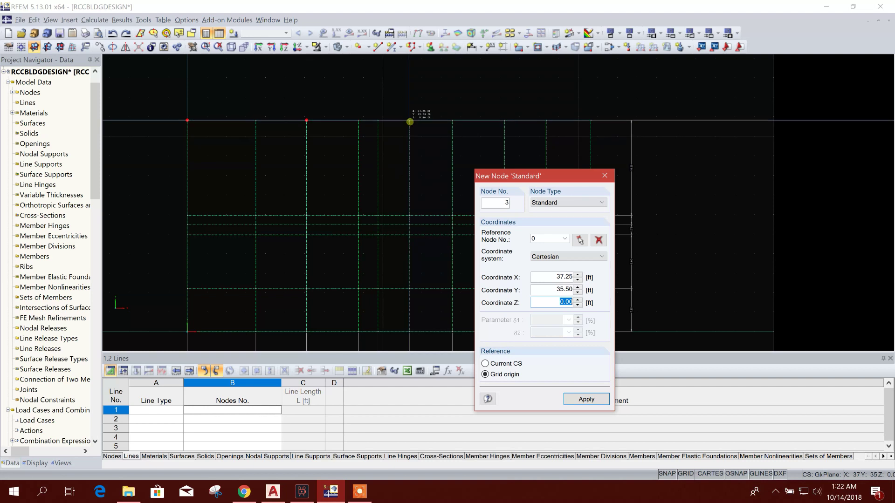
left_click(378, 120)
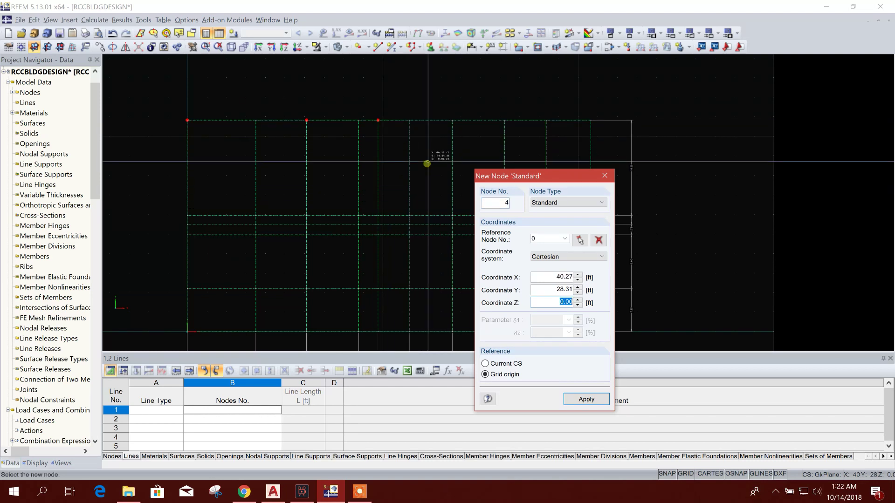
left_click(452, 122)
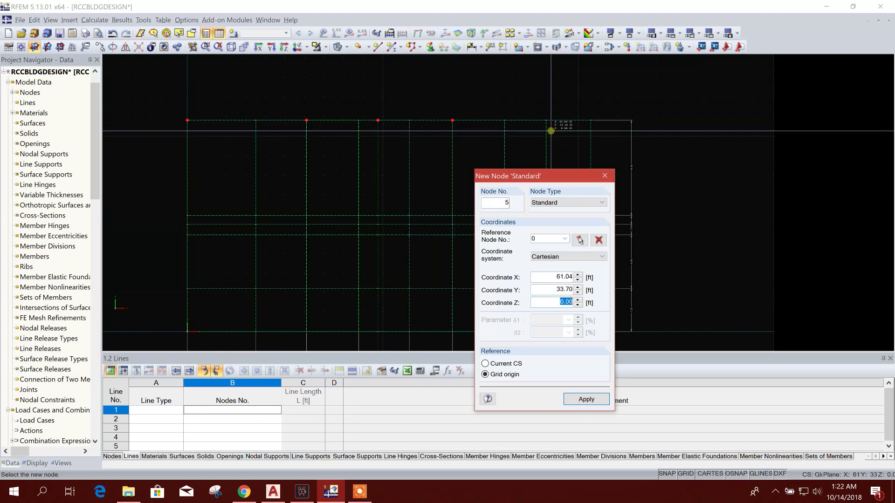
left_click(590, 122)
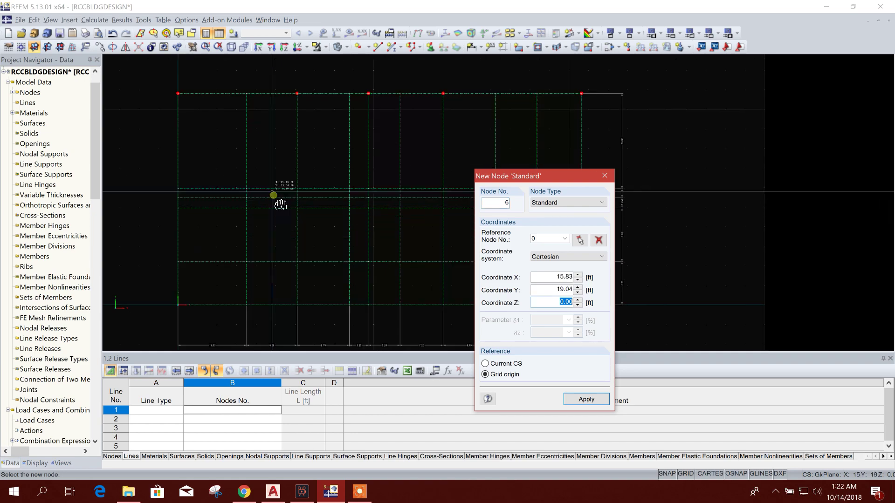
- Check the lower column rows in AutoCAD, and place RFEM nodes where axis B meets axis 5 and axis A meets axis 4
left_click(273, 494)
scroll(365, 294, "down", 5)
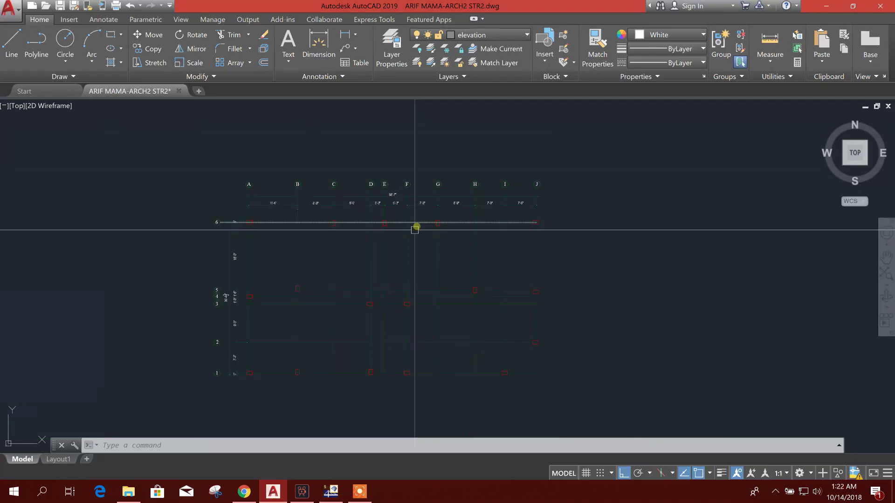
scroll(360, 375, "up", 5)
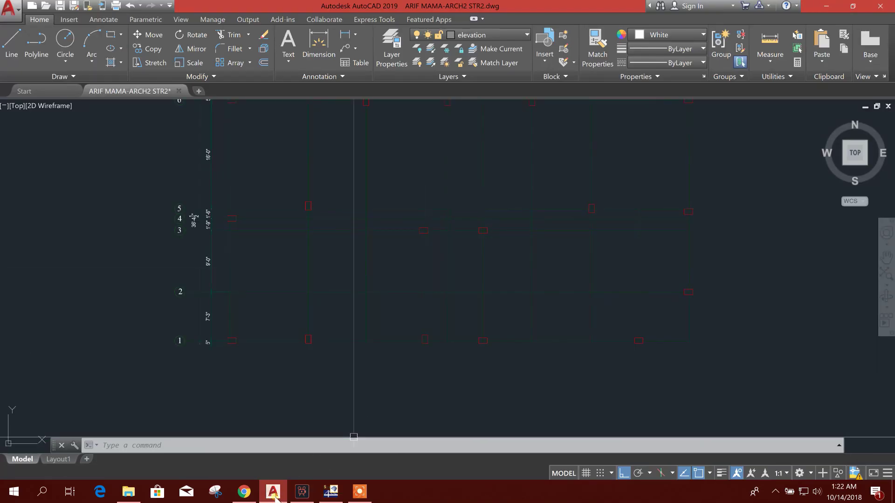
left_click(330, 492)
left_click(235, 176)
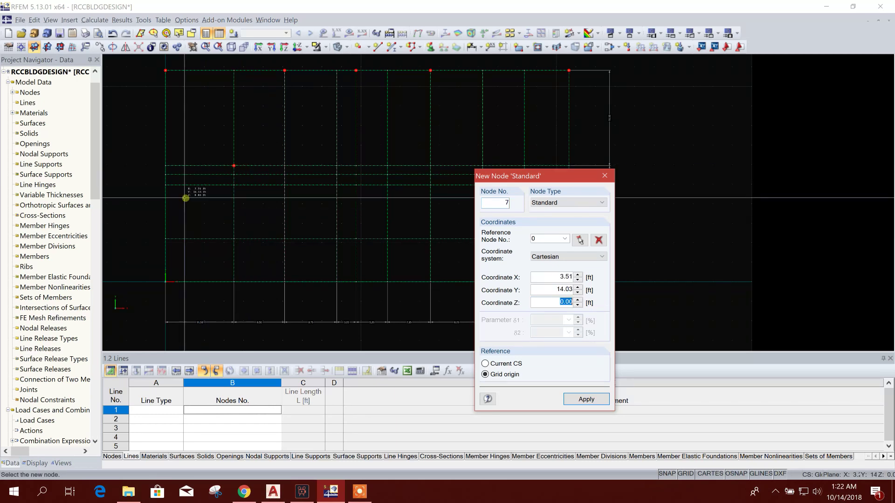
left_click(165, 180)
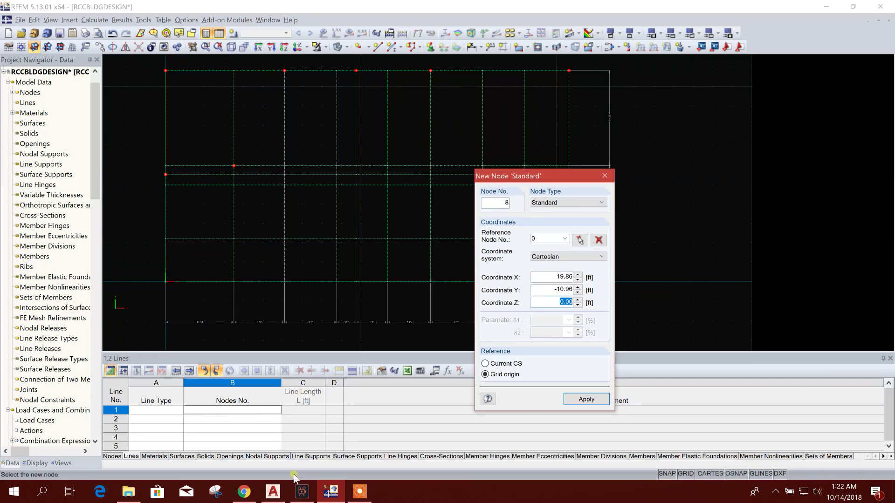
- Place nodes in RFEM where axis 1 meets axes A, B, D and F, checking each column position in AutoCAD
left_click(273, 492)
left_click(330, 492)
left_click(165, 282)
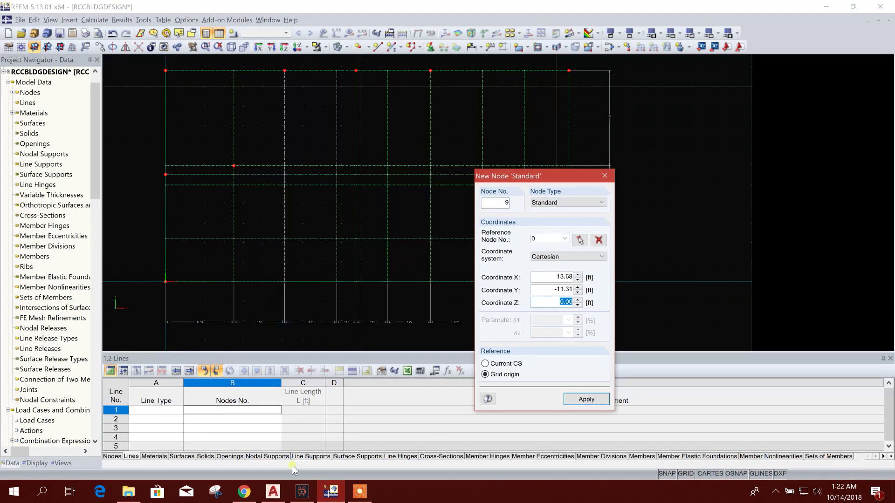
left_click(272, 492)
key("alt+Tab")
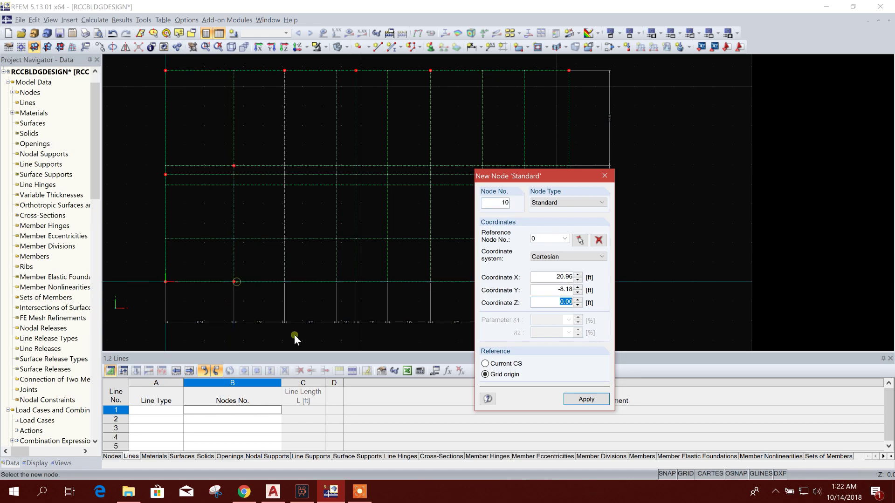
left_click(275, 495)
left_click(275, 494)
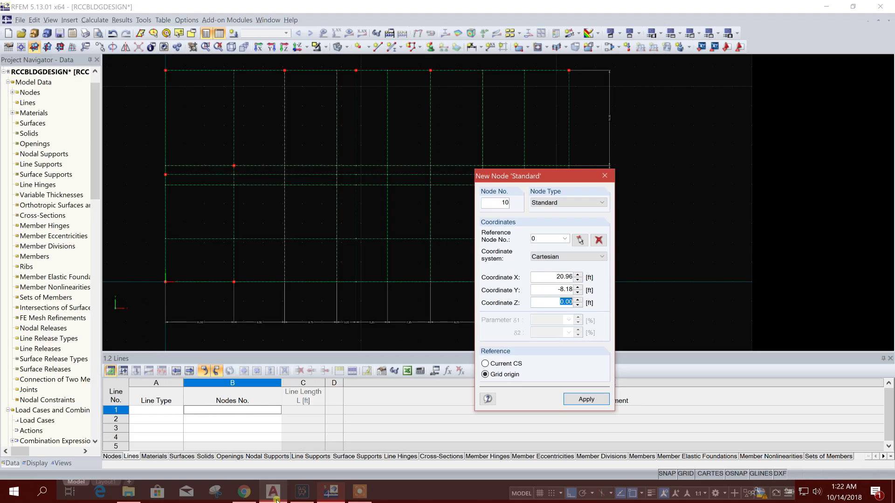
left_click(337, 282)
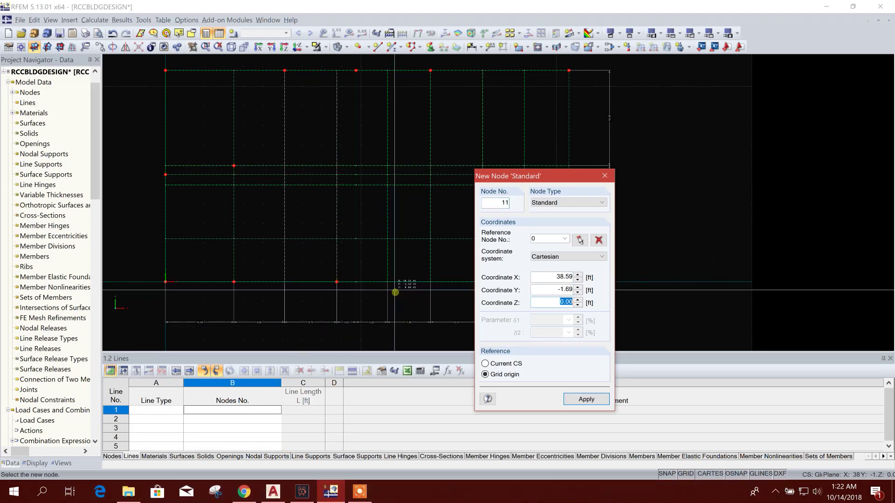
left_click(387, 282)
- Check the remaining columns in AutoCAD, and place RFEM nodes where axis I meets axis 1 and axis J meets axis 2
left_click(269, 498)
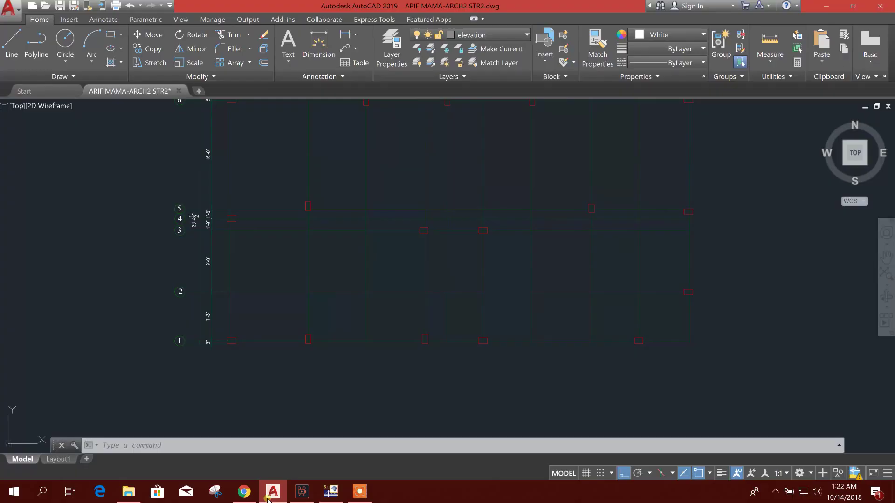
left_click(330, 491)
left_click_drag(536, 174, 267, 138)
left_click(523, 280)
left_click(569, 240)
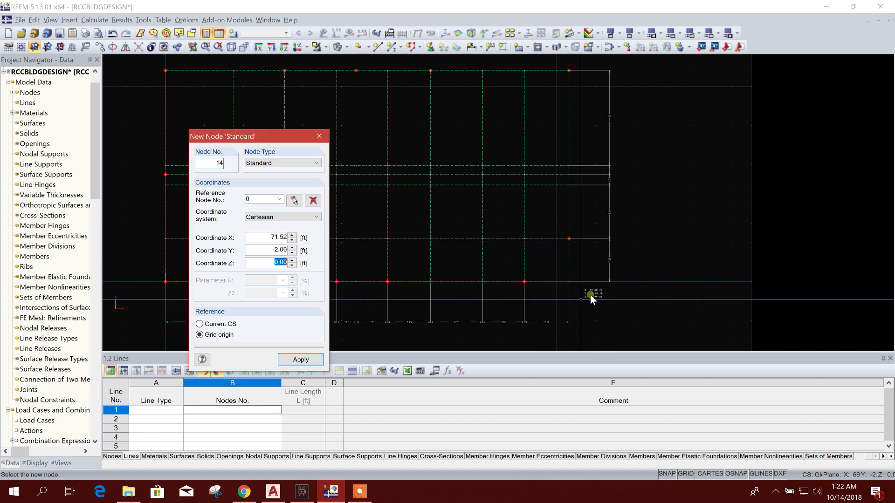
- Place RFEM nodes on axis 5 at axes J and I and on axis 3 at axes D and F, consulting the AutoCAD layout
left_click(274, 493)
left_click(274, 494)
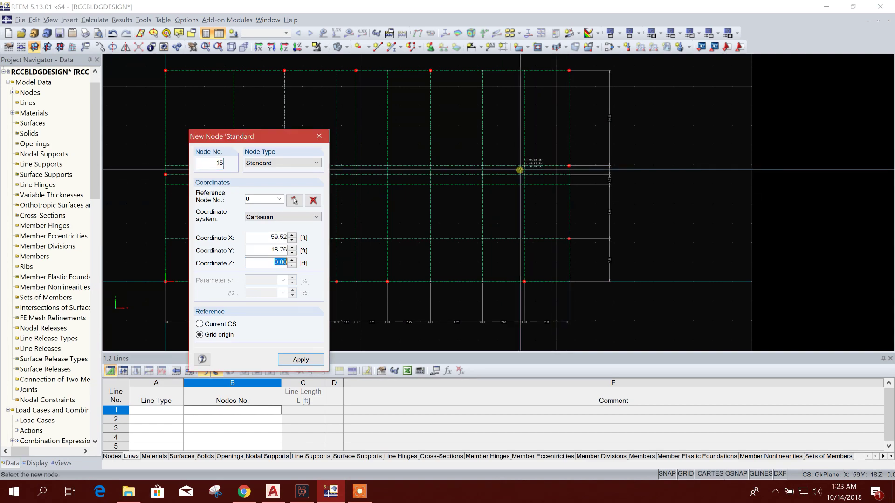
left_click(270, 496)
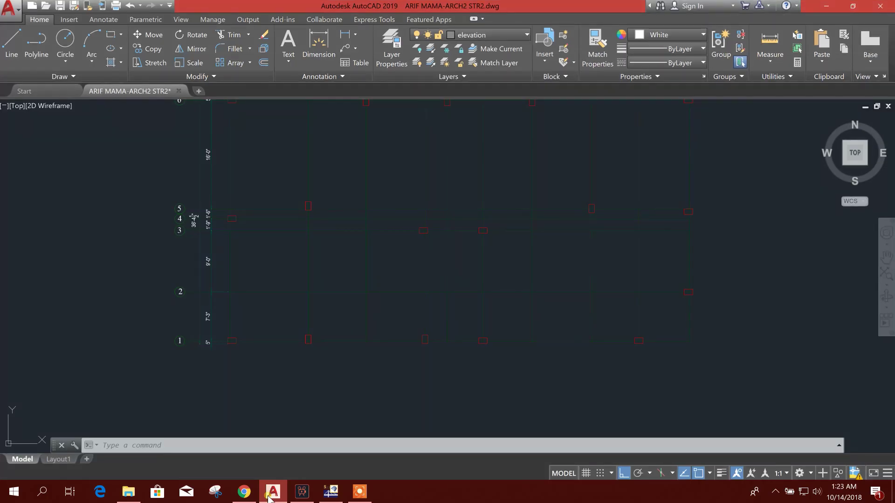
left_click(271, 496)
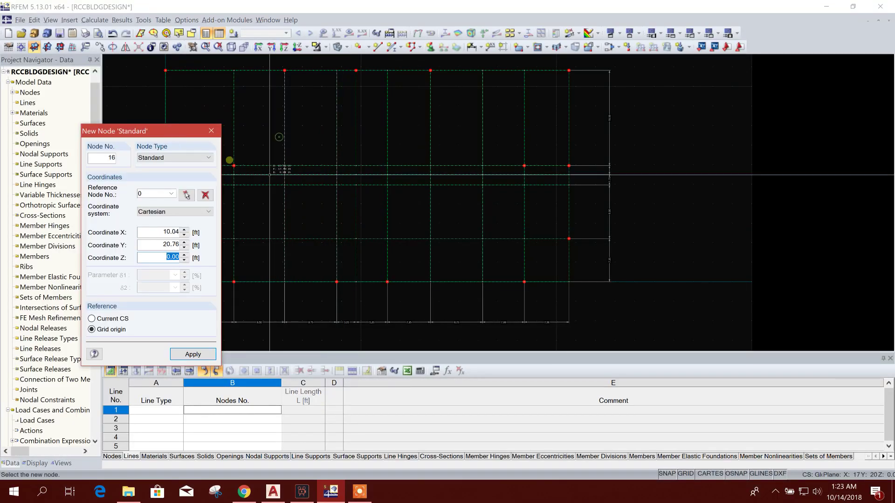
left_click(337, 185)
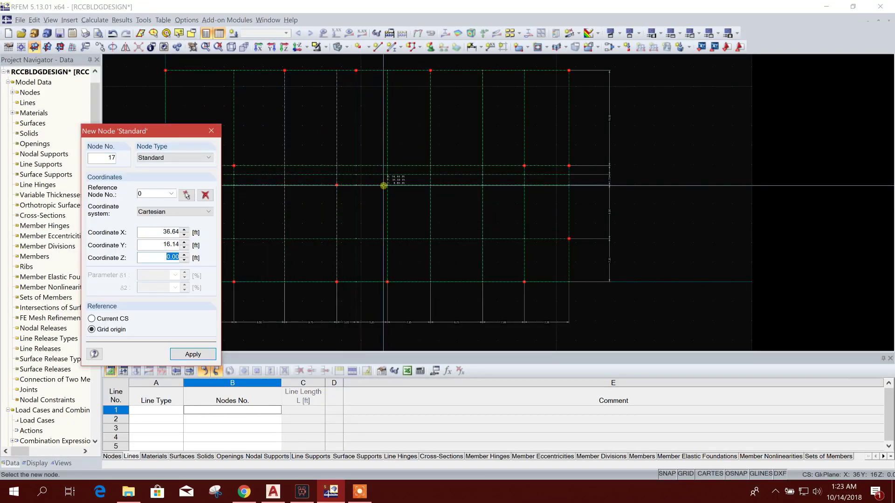
- Compare the placed nodes with the full column layout in AutoCAD, return to RFEM and end node placement
left_click(271, 496)
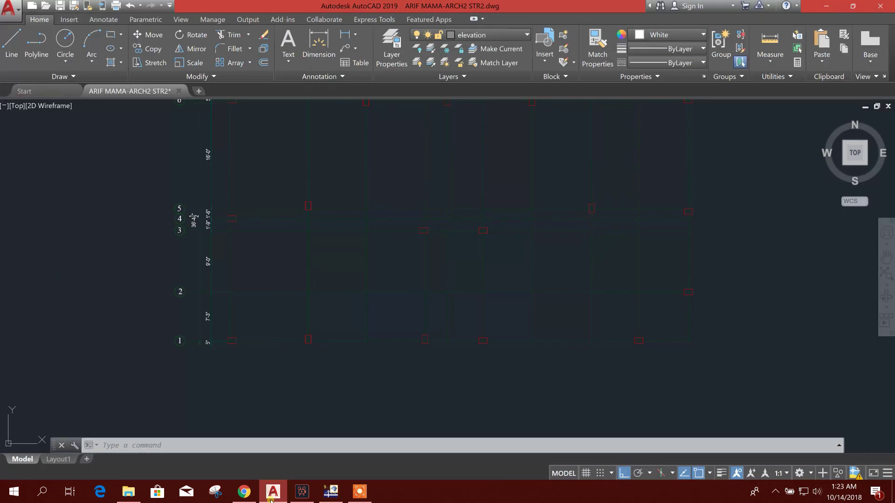
middle_click_drag(417, 241, 387, 270)
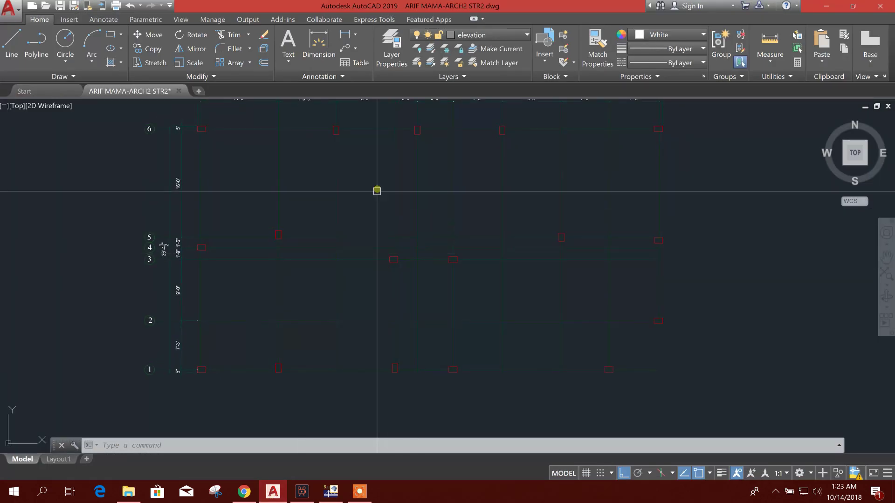
left_click(330, 491)
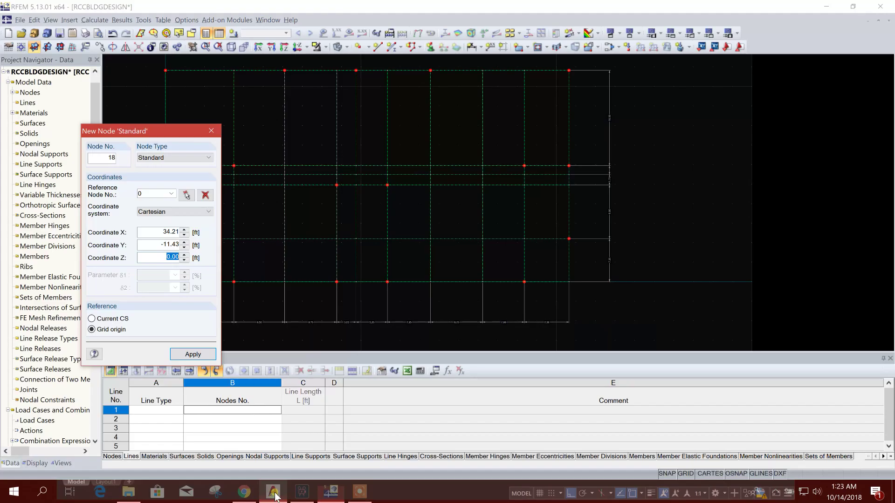
left_click(210, 132)
middle_click_drag(446, 188, 433, 228)
right_click(449, 160)
mouse_move(448, 162)
middle_mouse_down()
mouse_move(470, 155)
mouse_move(438, 167)
mouse_move(443, 154)
middle_mouse_up()
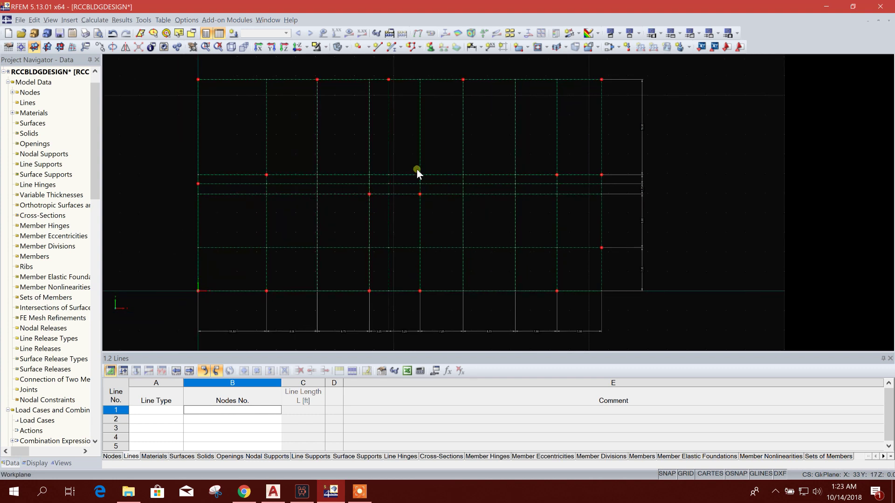
middle_click_drag(360, 208, 330, 250)
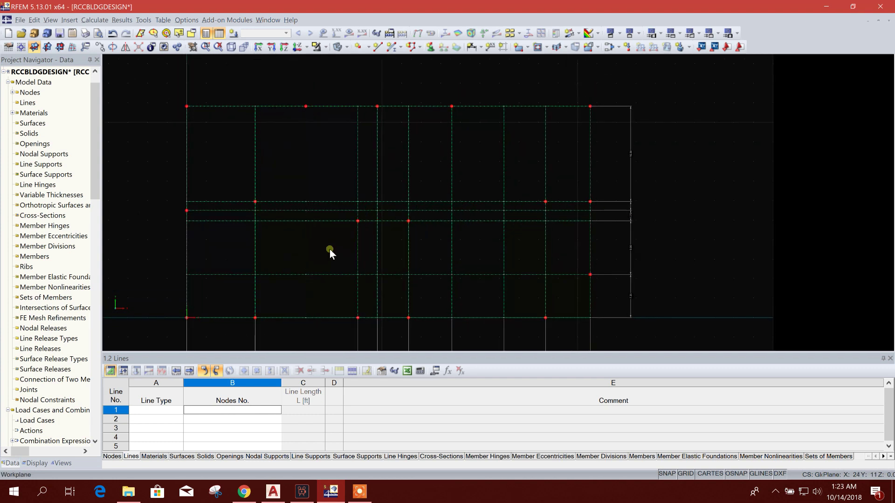
- Set up one copy of all column nodes 6 ft along Z, with connecting lines and members created between nodes and copies
left_click_drag(165, 96, 608, 331)
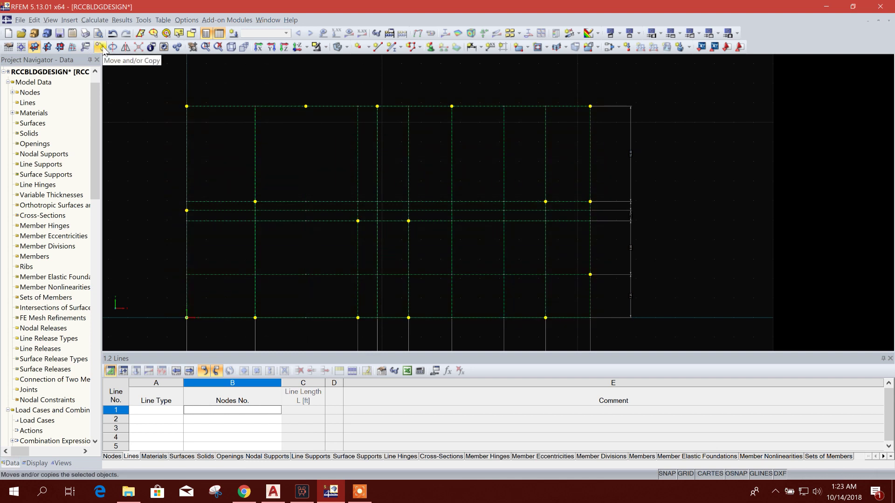
left_click(34, 20)
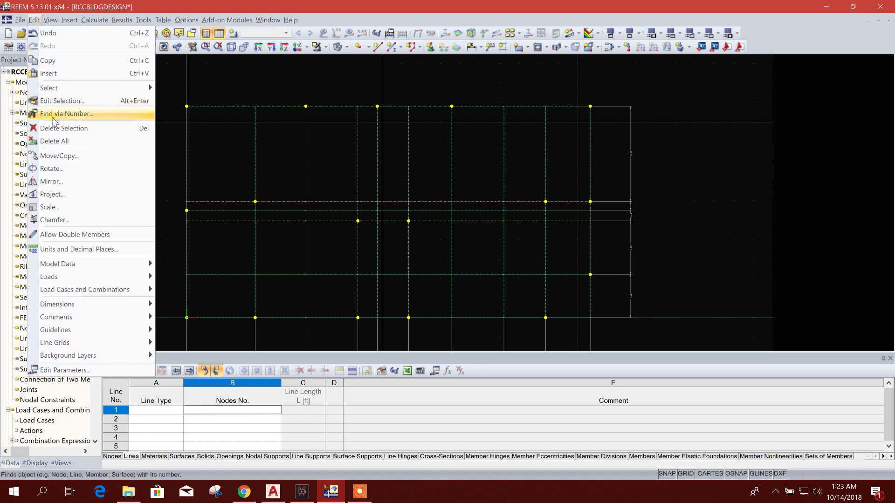
left_click(89, 158)
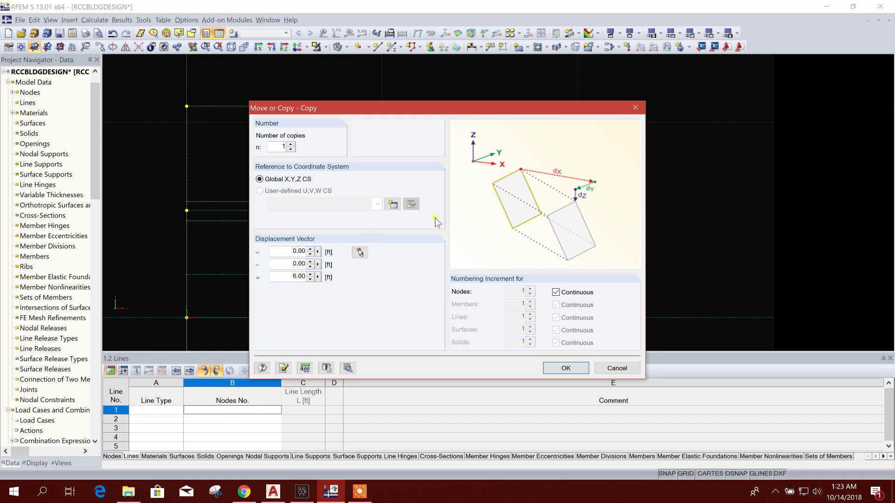
left_click_drag(452, 108, 454, 94)
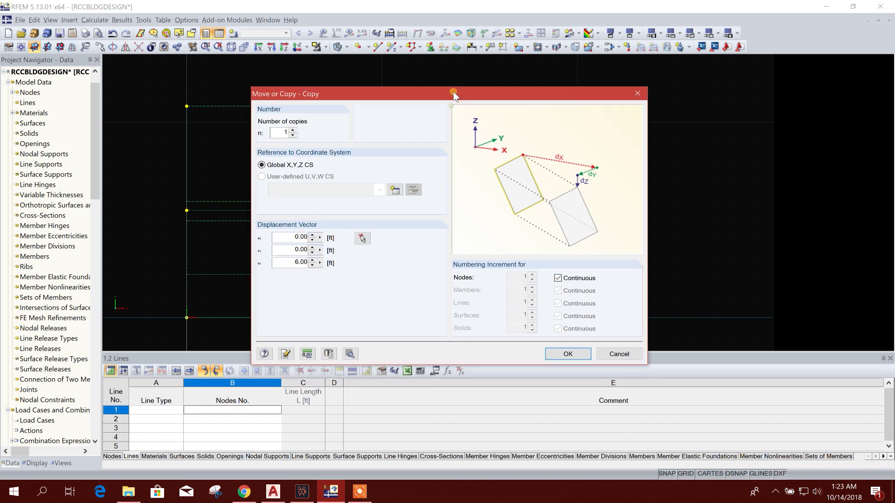
left_click(351, 354)
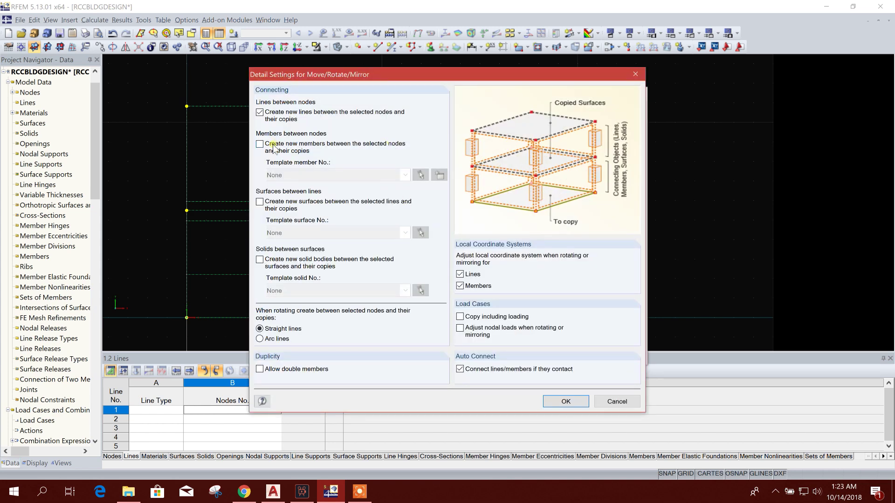
left_click(260, 113)
left_click(297, 114)
- Create a template beam member with a solid rectangular cross-section of 12 by 15 in
left_click(439, 176)
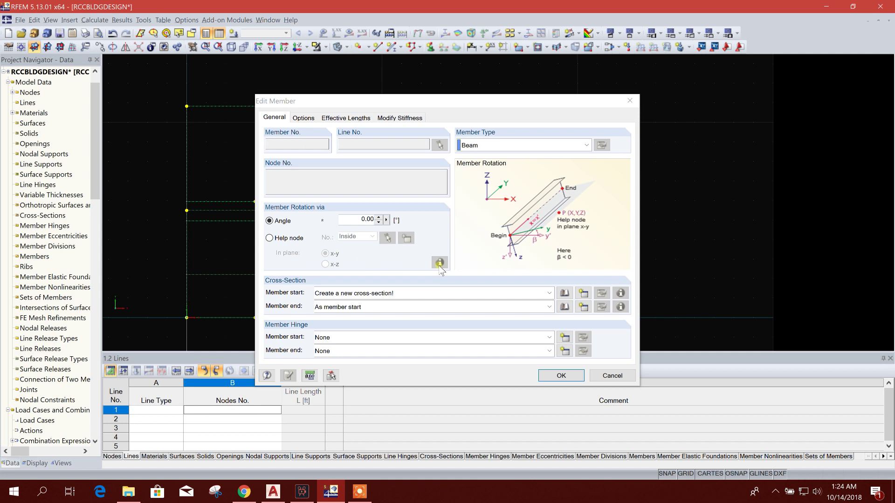
left_click(566, 293)
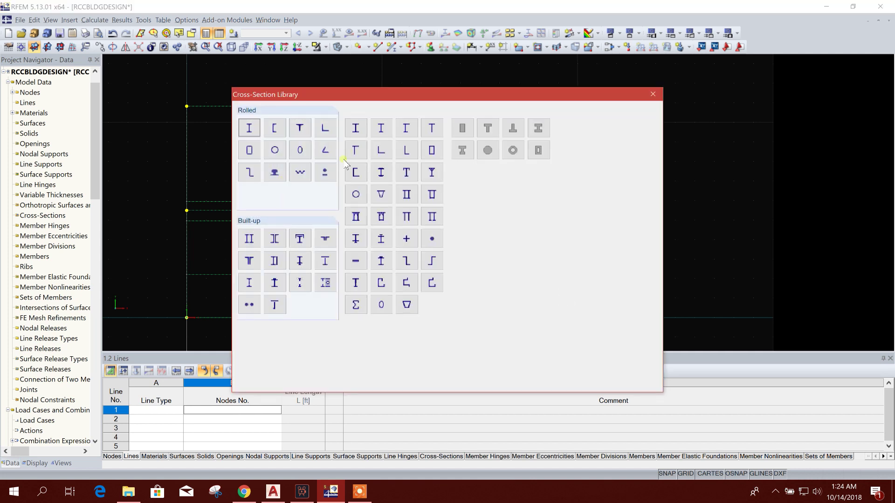
left_click(463, 130)
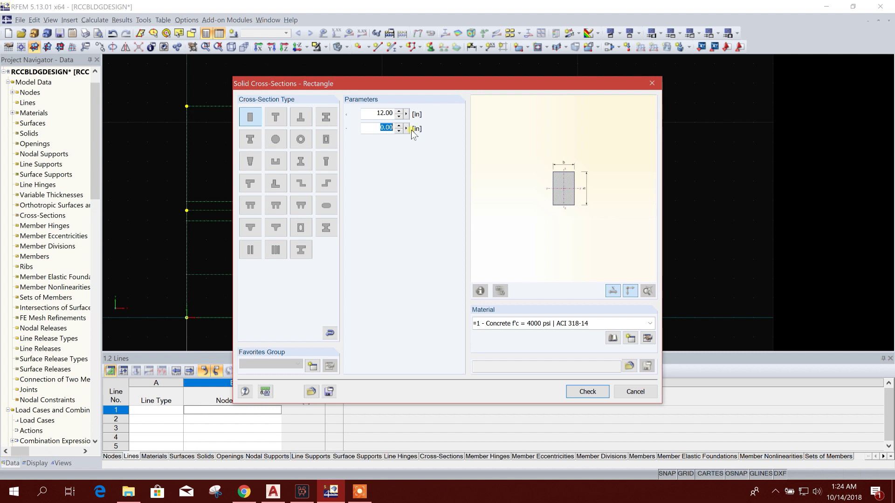
type("15")
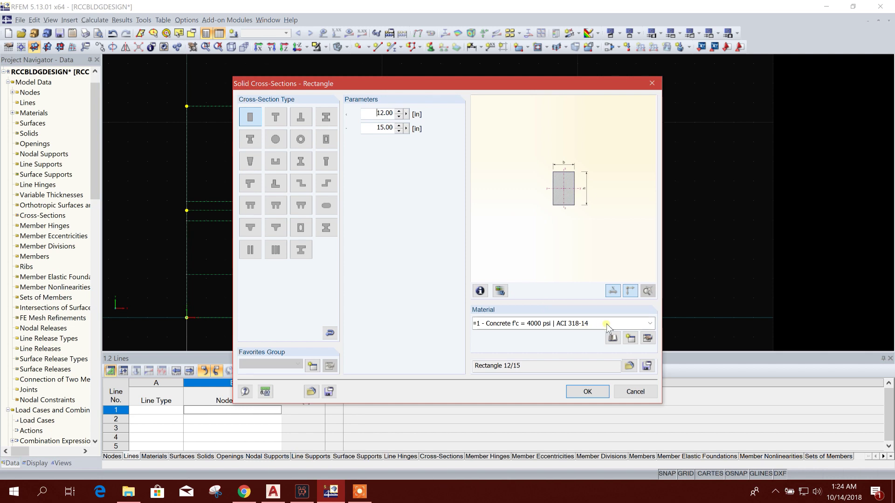
- Assign Concrete f'c = 3000 psi (ACI 318-14) from the material library to the rectangular section and accept the section
left_click(612, 324)
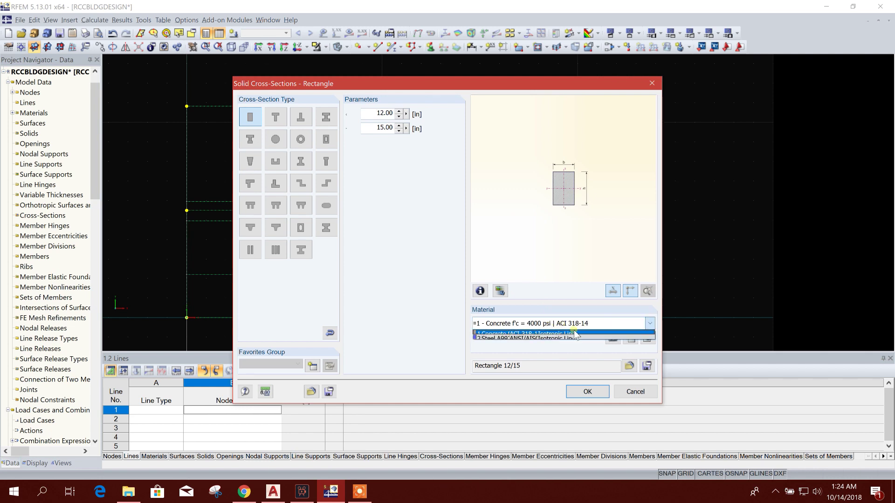
left_click(575, 335)
left_click(613, 339)
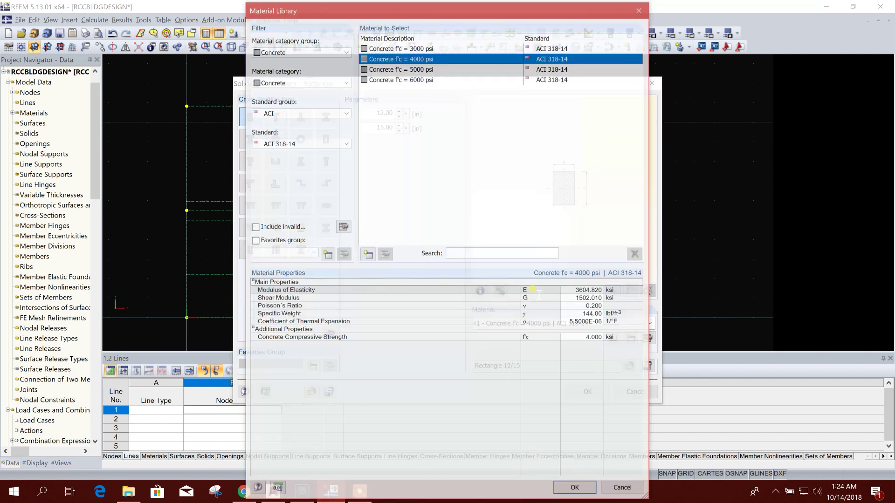
left_click(401, 68)
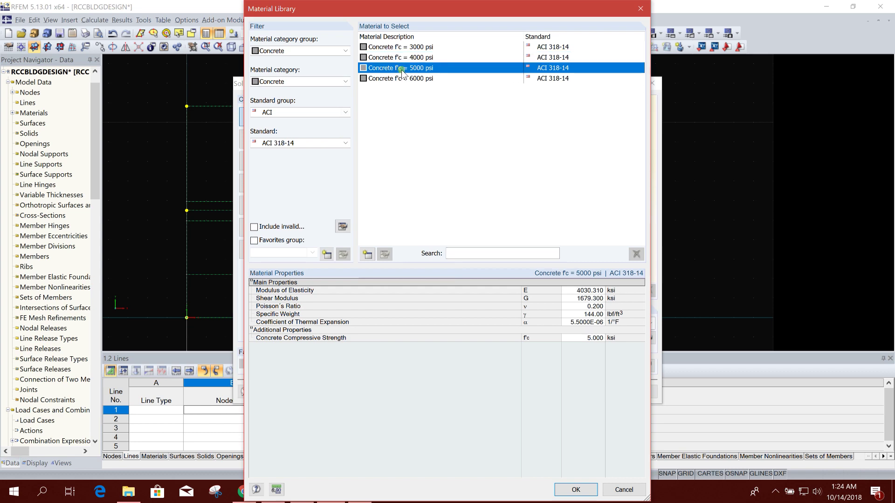
left_click(406, 48)
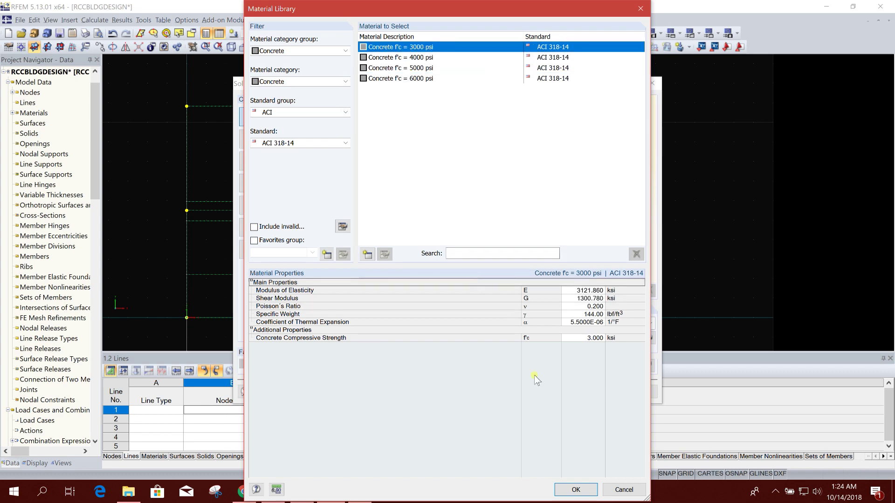
left_click(576, 490)
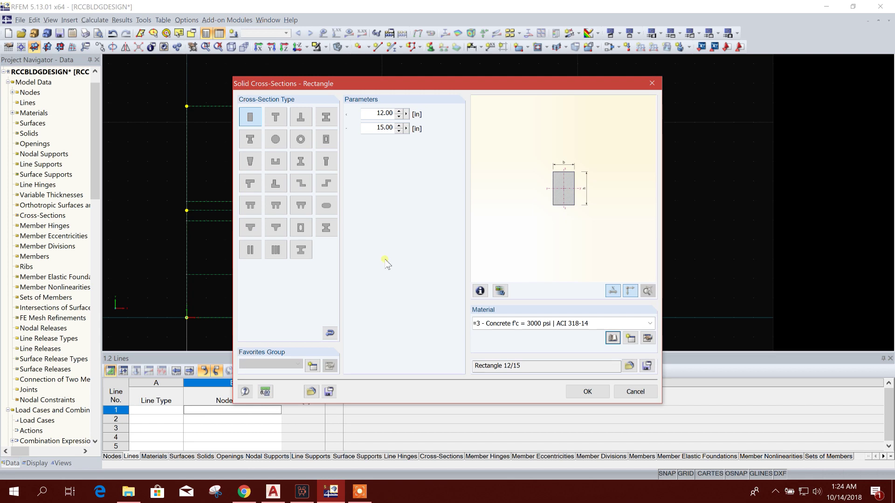
left_click(579, 392)
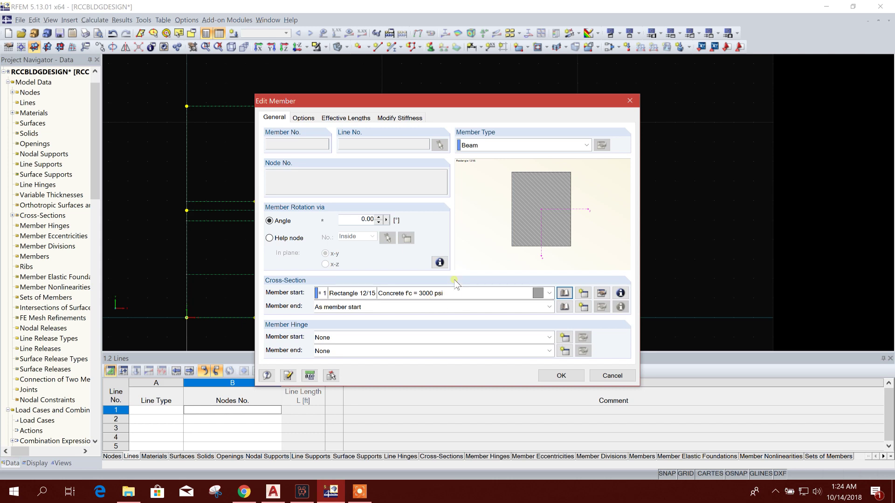
- Accept the template member and connection settings, and copy the nodes to generate the columns
left_click(558, 379)
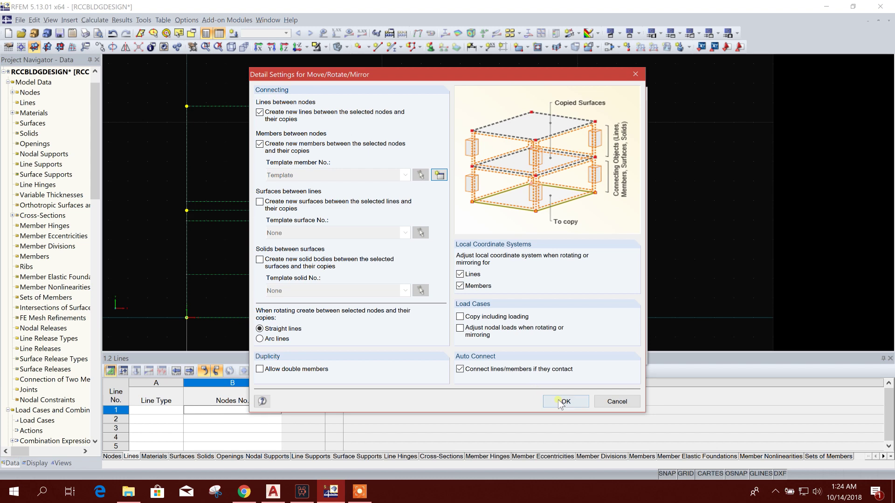
left_click(566, 399)
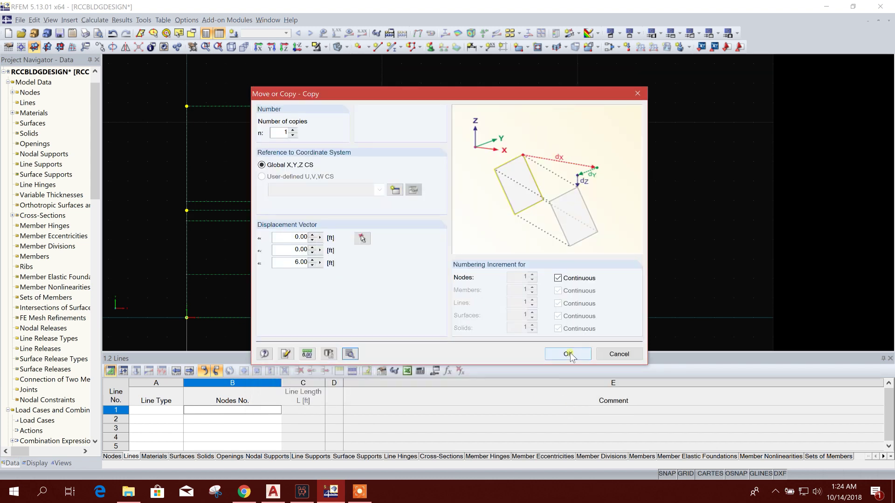
left_click(569, 355)
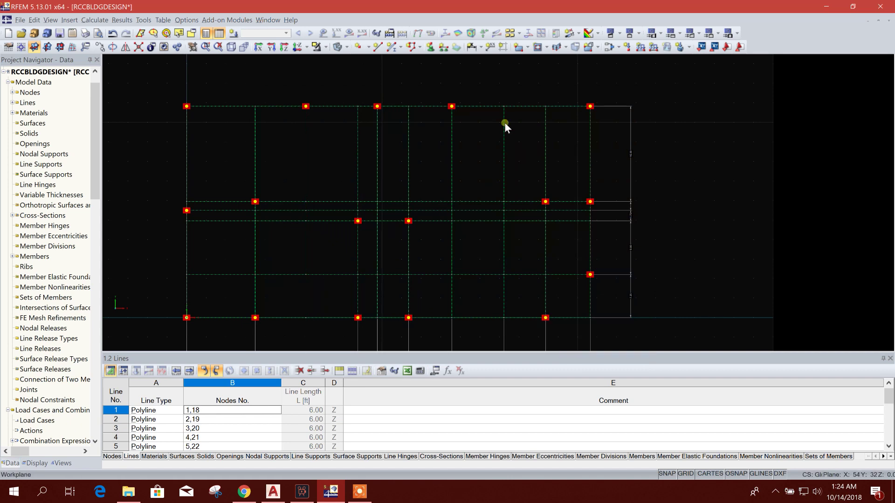
- Inspect the generated columns in a 3D view from several angles, and switch to the column layout in AutoCAD
middle_click_drag(493, 287, 470, 276)
left_click(232, 47)
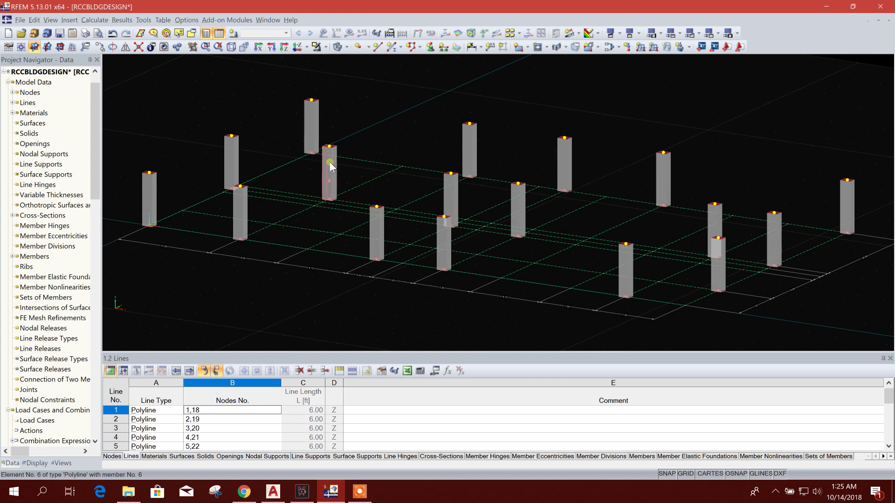
scroll(329, 161, "down", 1)
middle_click_drag(682, 288, 632, 302)
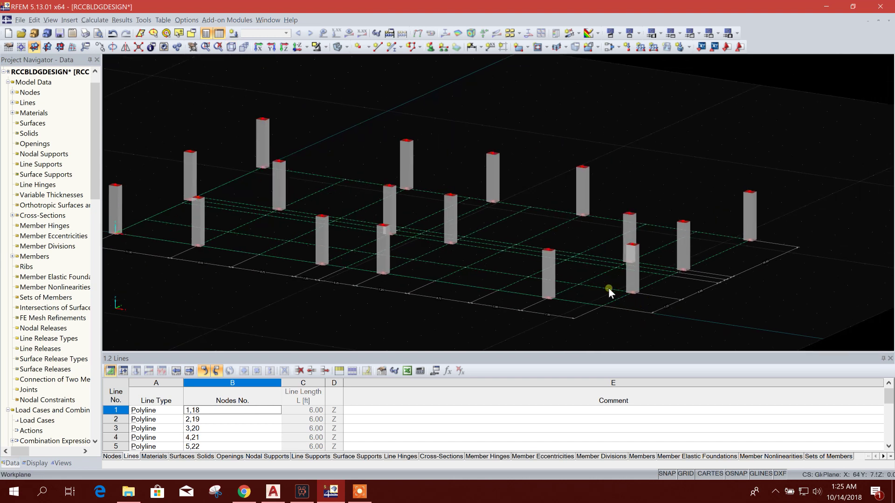
scroll(505, 290, "up", 1)
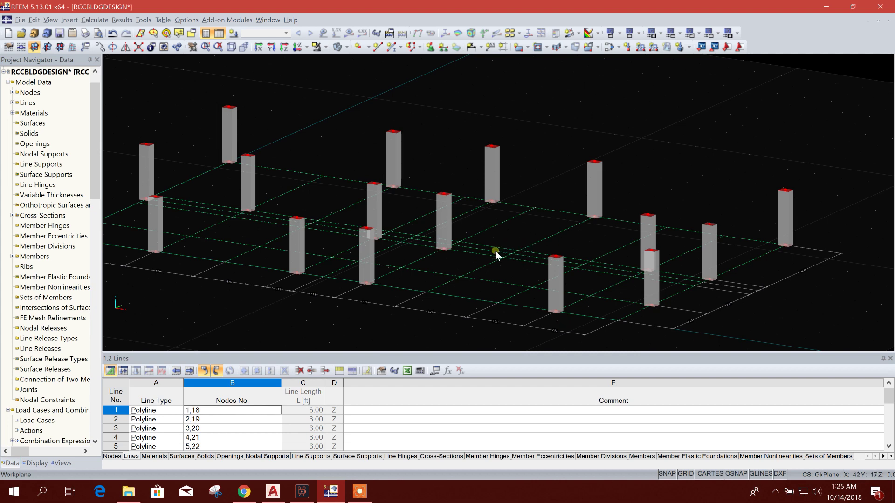
middle_click_drag(480, 263, 509, 207, "ctrl")
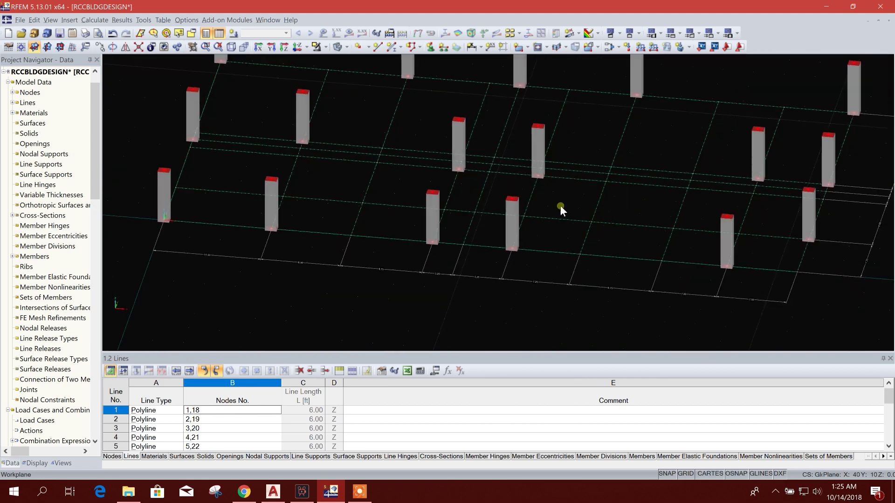
left_click(274, 495)
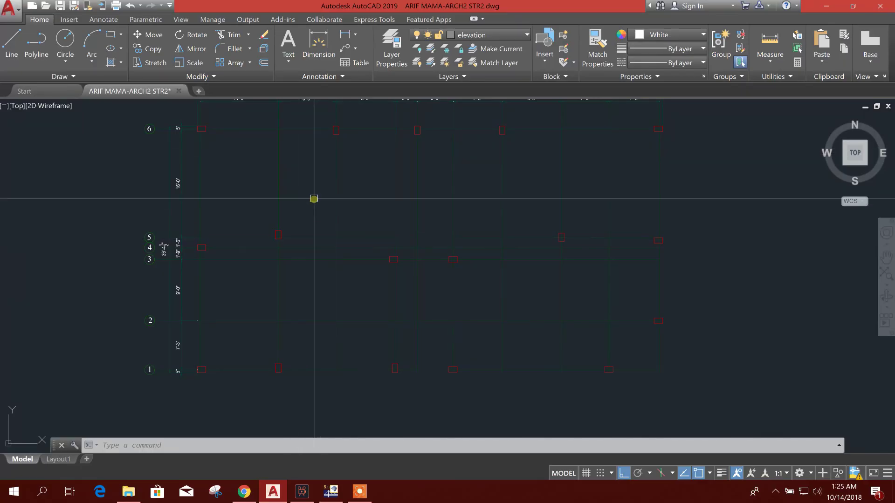
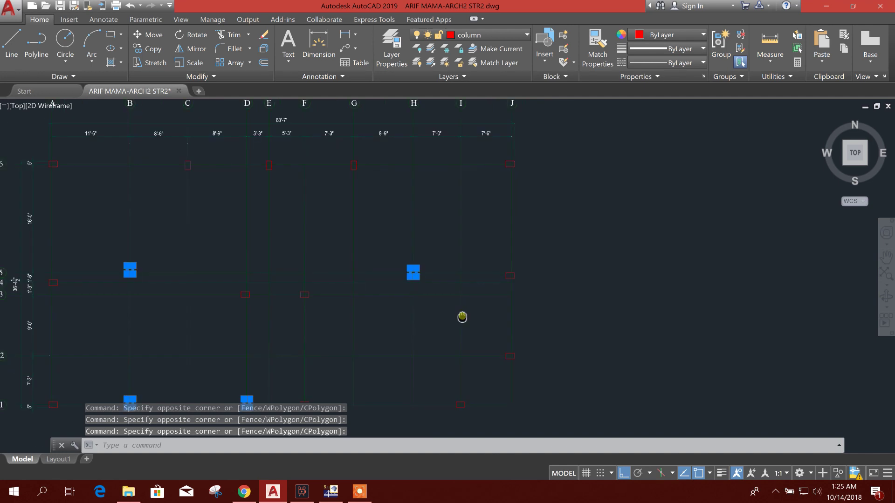
- Highlight the columns at C6, E6 and G6 in the AutoCAD plan in addition to those already marked as vertically oriented
left_click(169, 155)
left_click(407, 188)
middle_click_drag(370, 255, 426, 210)
scroll(425, 210, "down", 2)
scroll(344, 274, "up", 2)
scroll(344, 274, "down", 2)
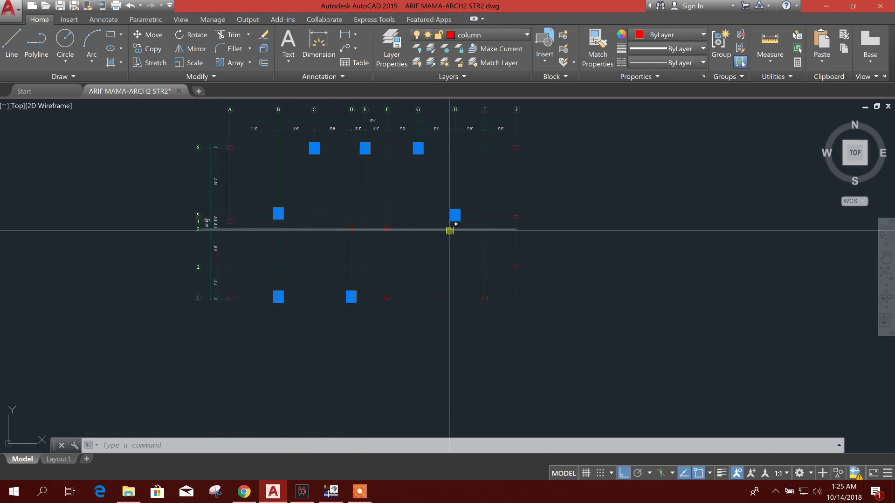
scroll(448, 230, "up", 2)
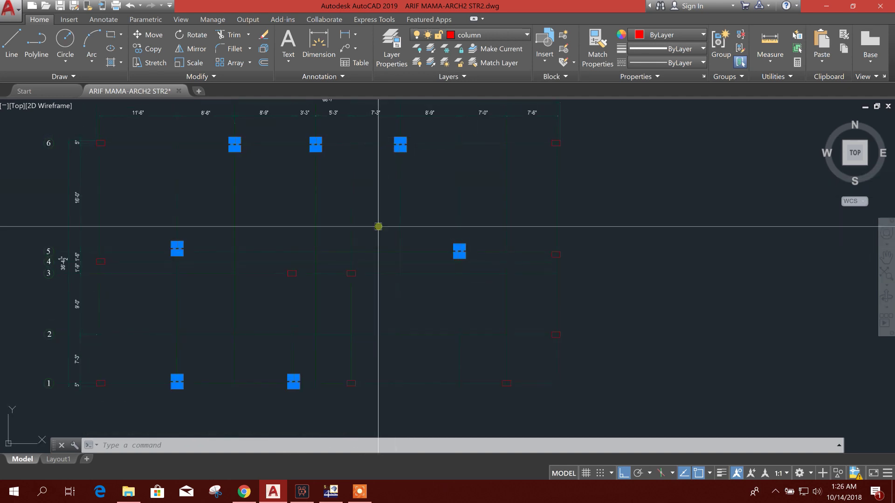
- Switch to RFEM and select the columns at grid intersections C6, E6, G6, B5 and B1
left_click(331, 491)
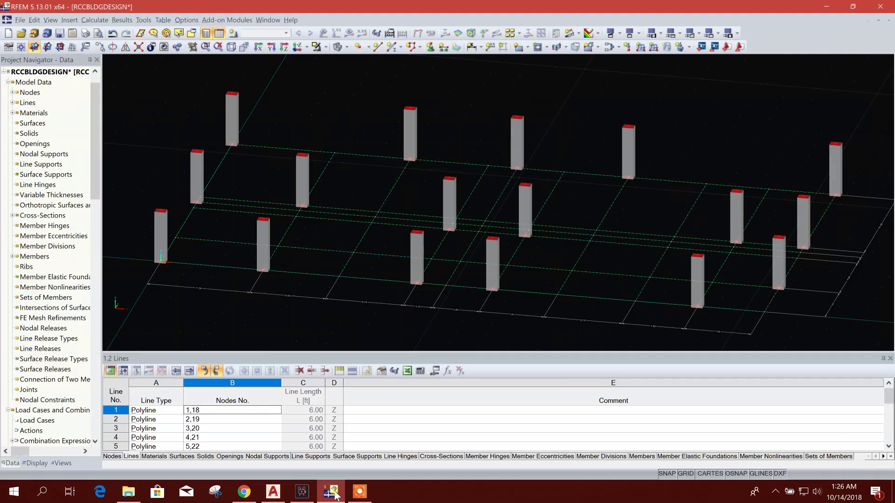
left_click(270, 495)
left_click(268, 497)
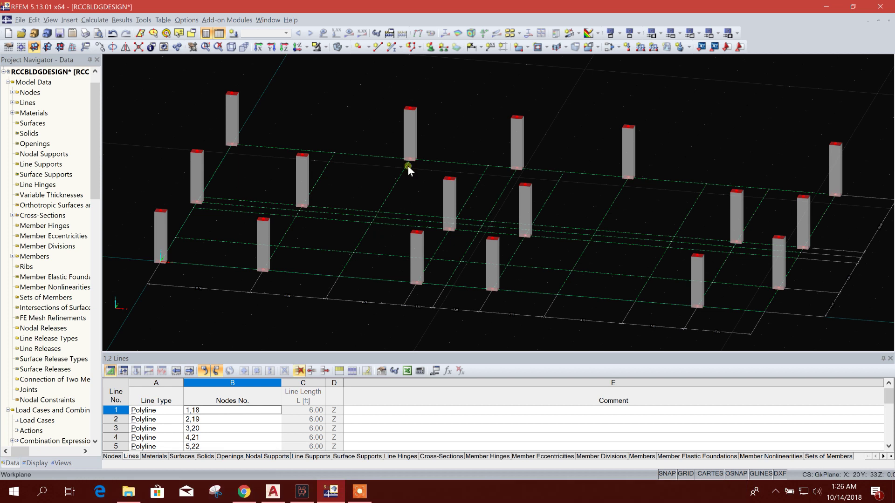
left_click(413, 139)
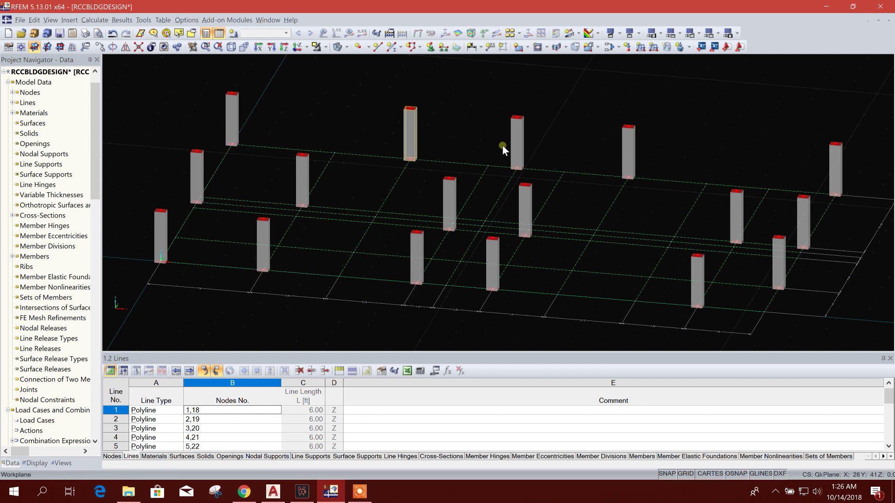
left_click(518, 143)
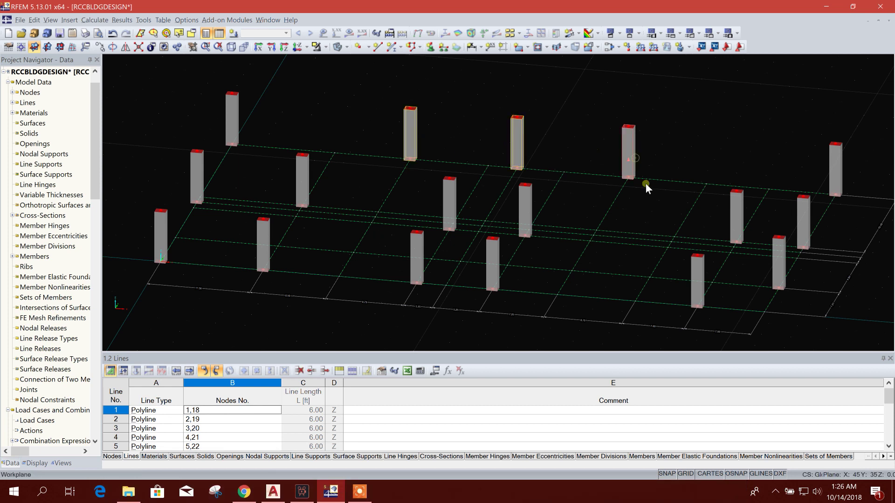
left_click(304, 180)
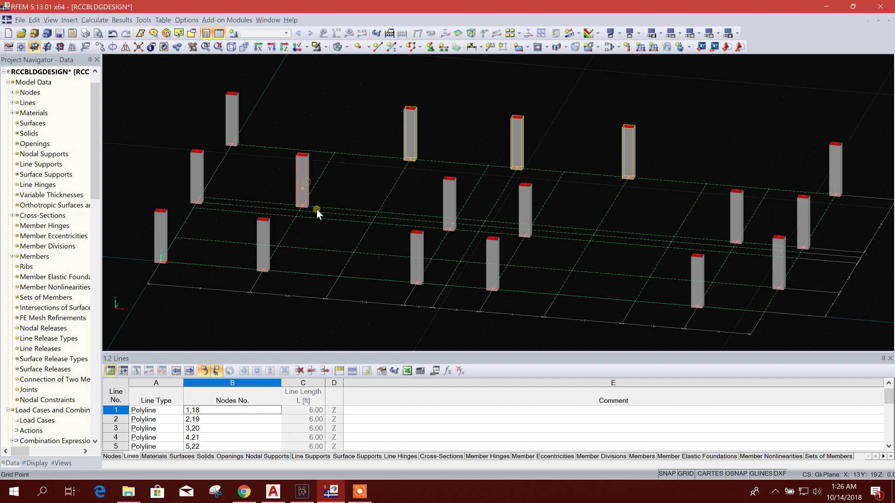
left_click(264, 261)
middle_click_drag(558, 312, 491, 296)
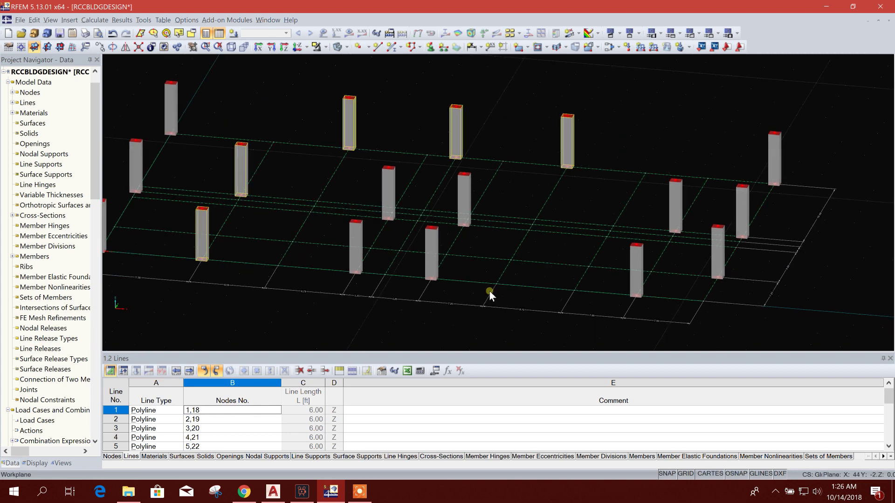
- Check the marked columns in AutoCAD and add the matching columns at D1 and H5 to the RFEM selection
left_click(273, 491)
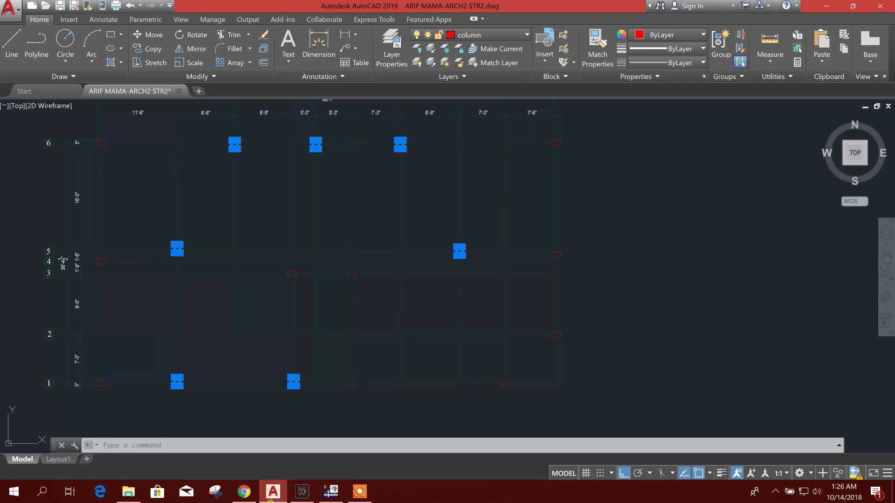
left_click(331, 491)
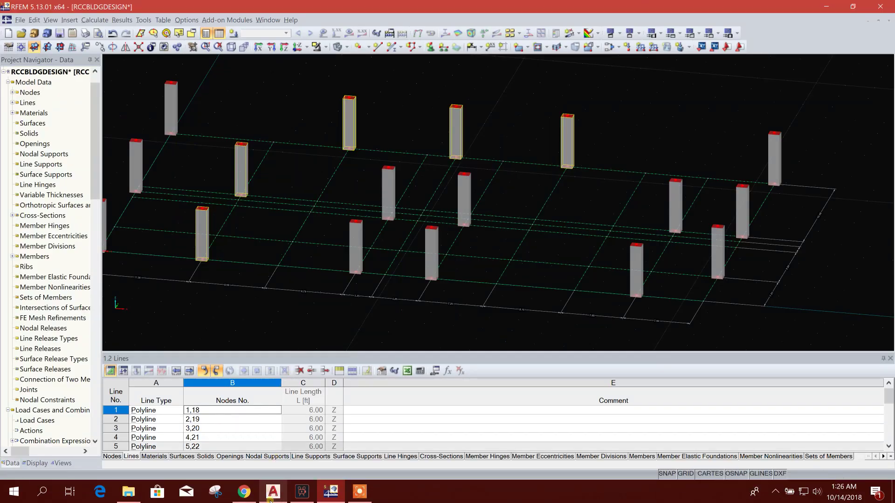
left_click(272, 492)
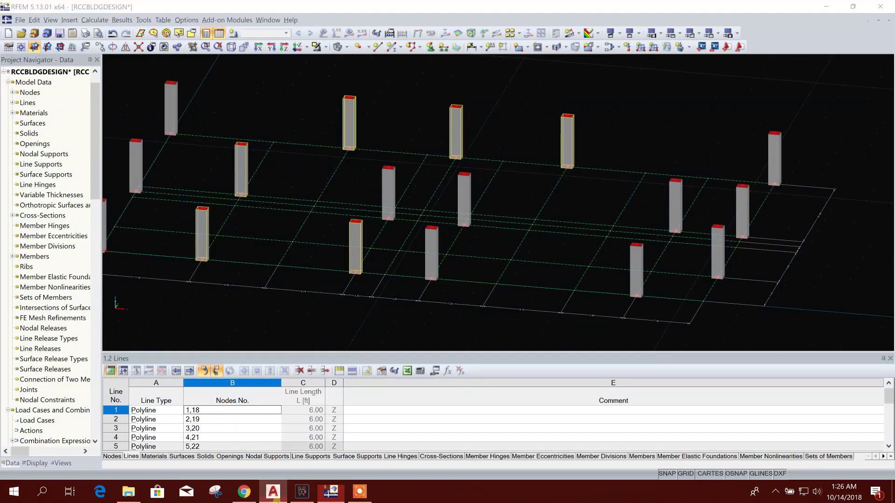
left_click(331, 492)
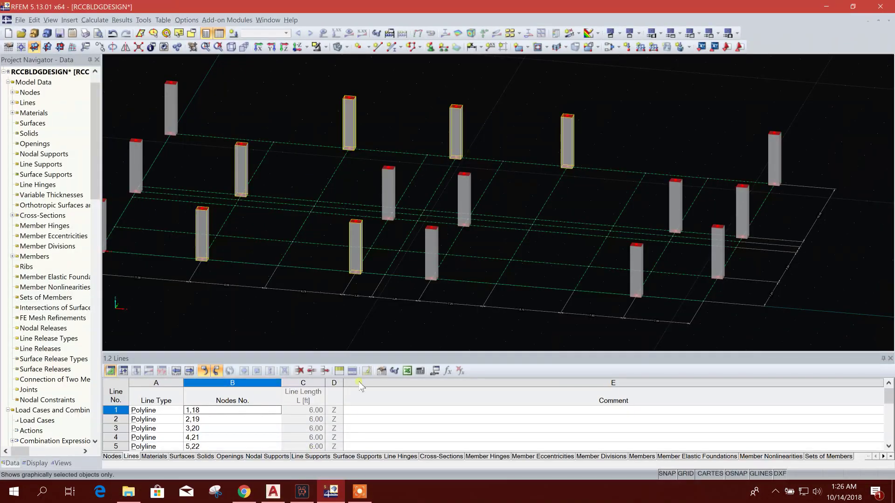
left_click(679, 217, "ctrl")
left_click(658, 248)
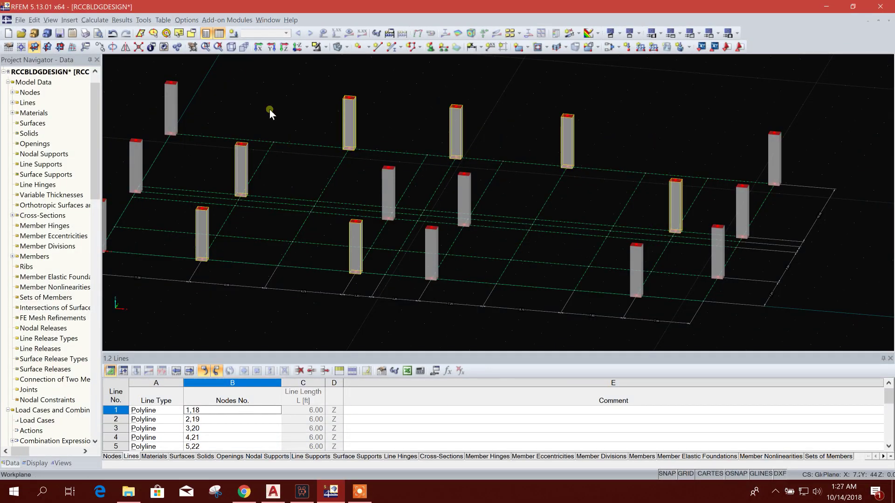
- Edit the selected column members, set their rotation angle to 90°, and accept the change
left_click(35, 20)
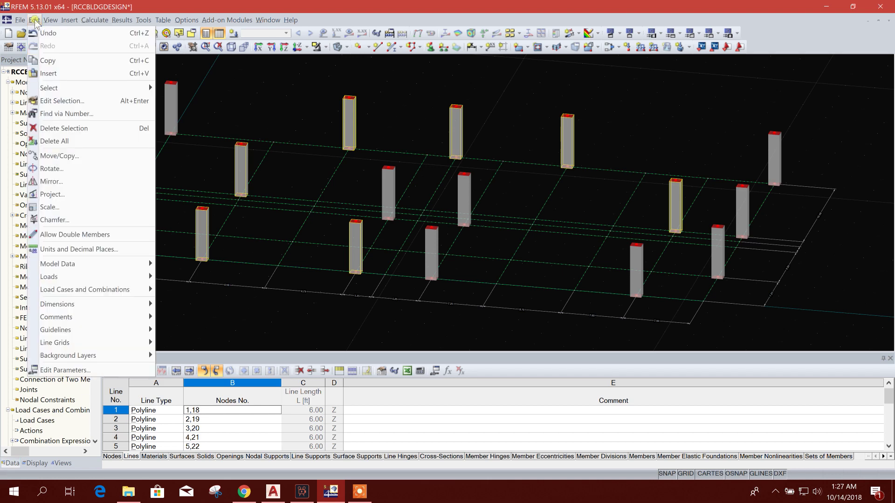
left_click(61, 101)
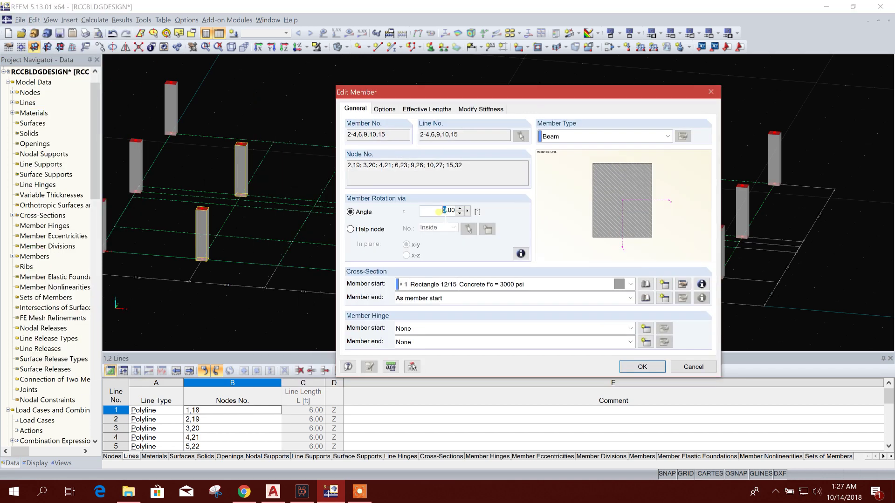
type("90")
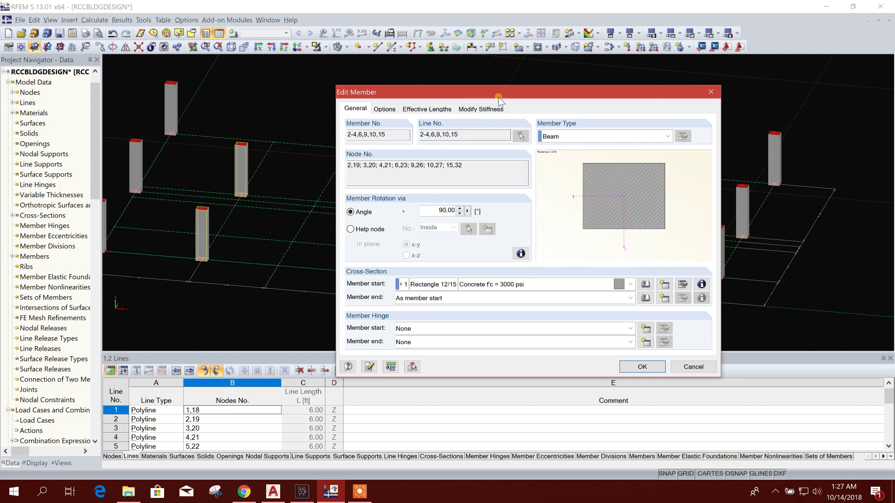
left_click_drag(501, 95, 614, 97)
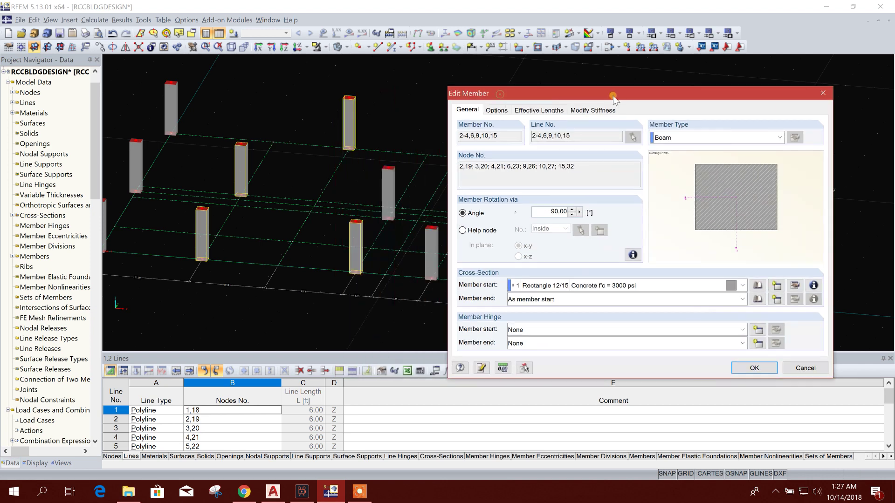
left_click(753, 367)
left_click(640, 127)
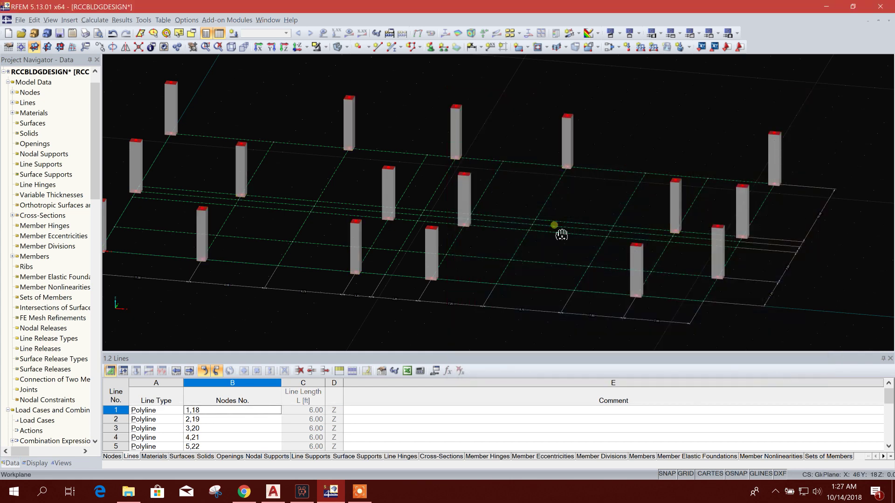
- Compare the column orientations in plan view with the AutoCAD layout, clearing the AutoCAD selection, and return to the 3D view of the RFEM model
middle_click_drag(555, 225, 557, 239)
left_click(289, 47)
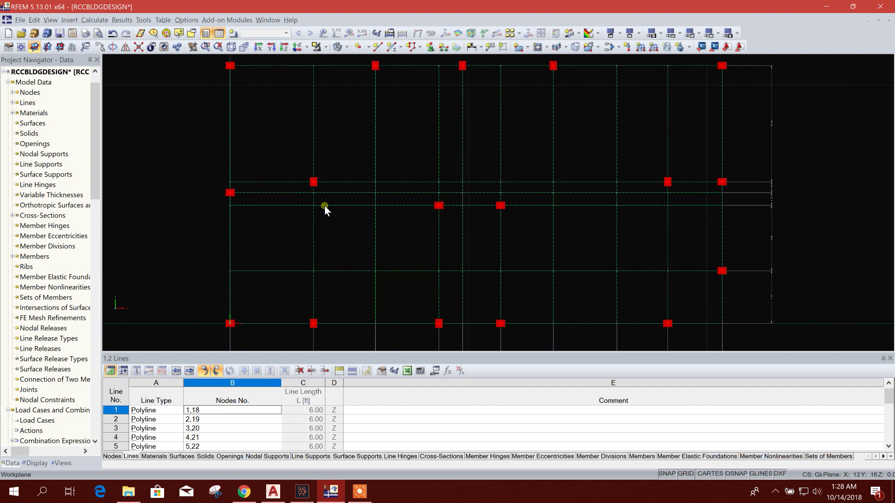
middle_click_drag(327, 327, 321, 291)
middle_click_drag(402, 201, 372, 271)
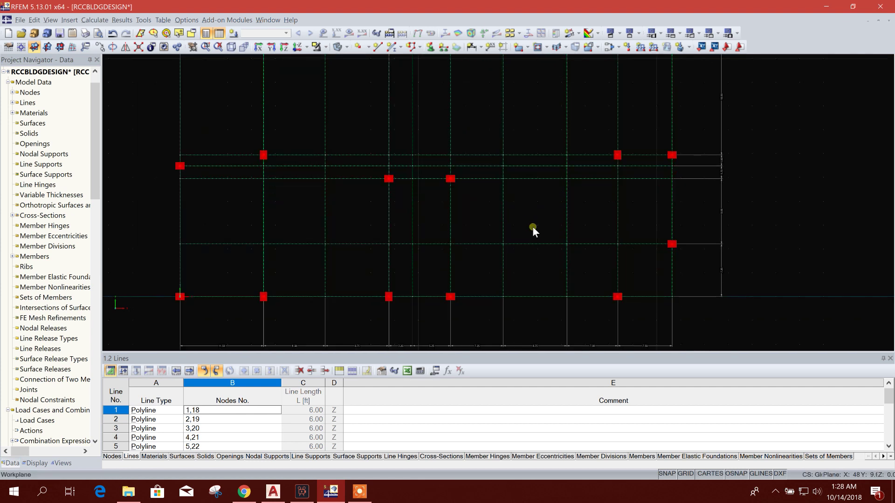
key("alt+Tab")
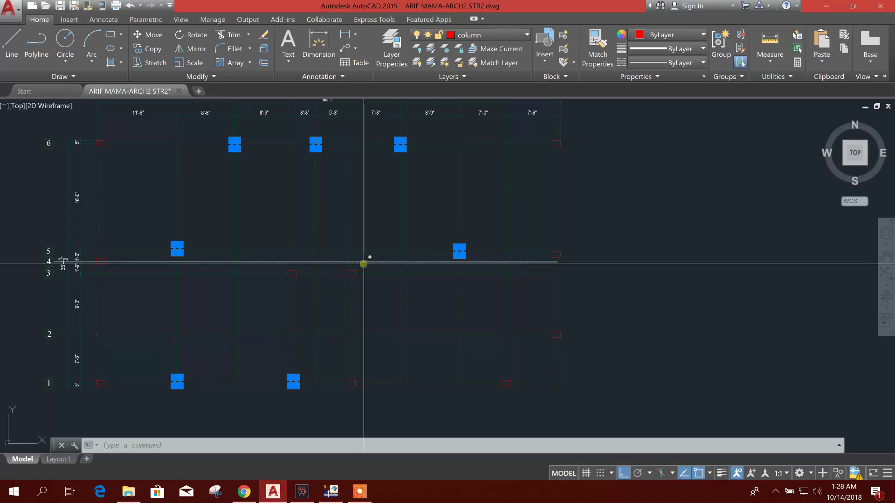
left_click(433, 311)
key("Escape")
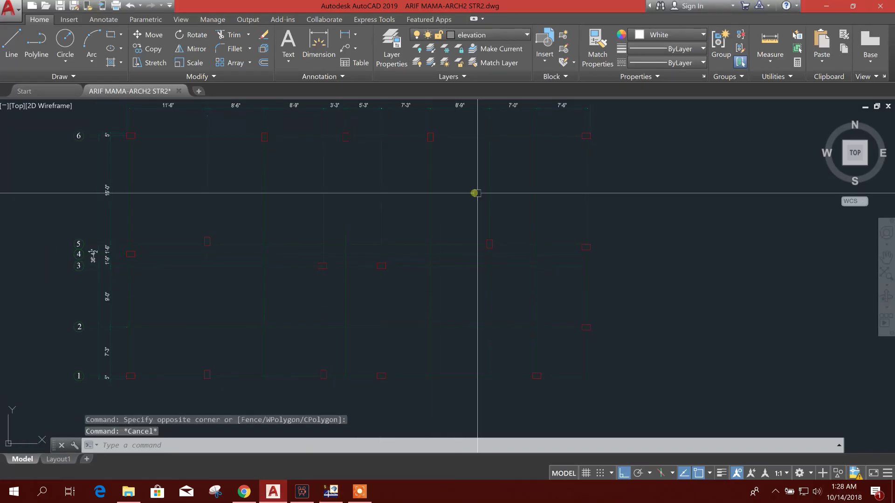
left_click(332, 493)
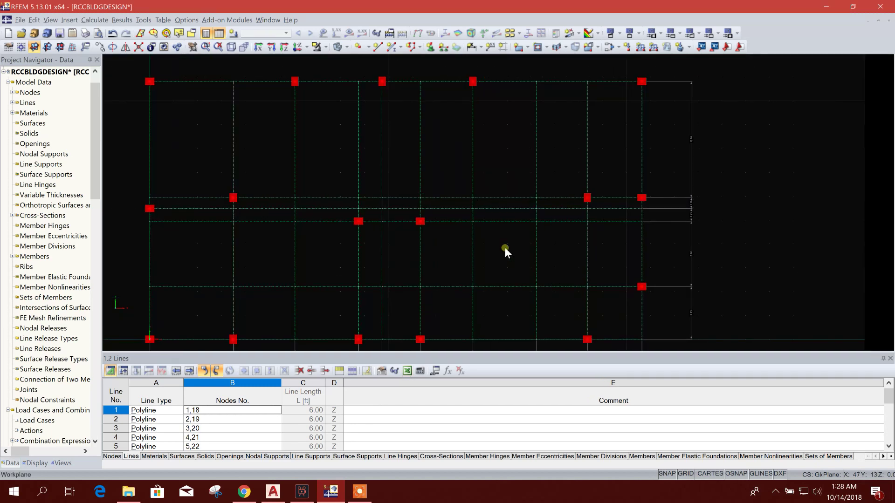
left_click(233, 48)
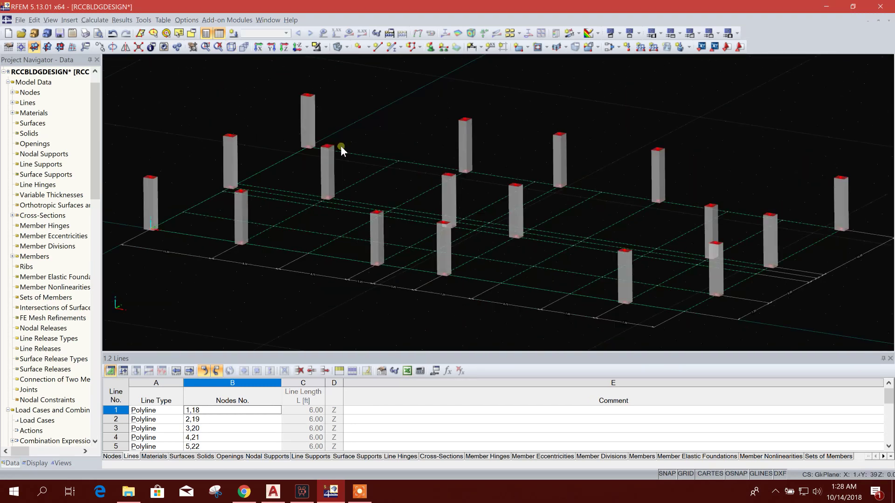
middle_click_drag(449, 292, 523, 294)
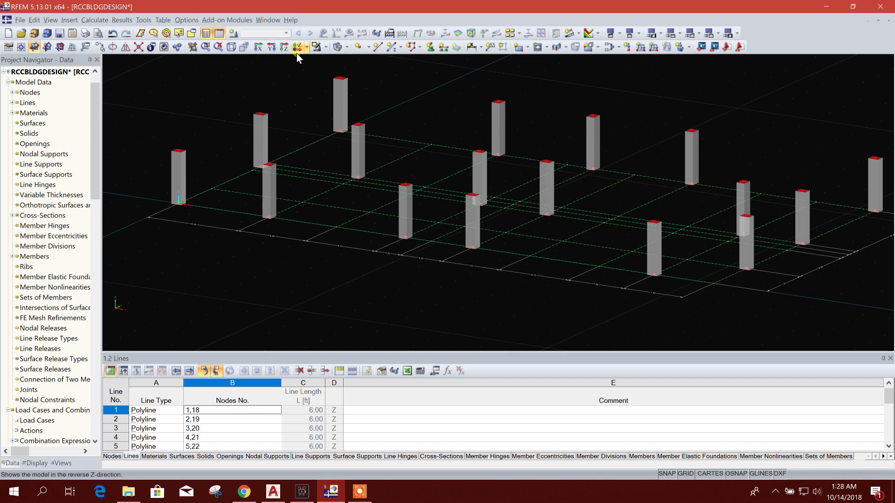
- Select the base nodes of all columns in a side view and assign them a Rigid nodal support
left_click(270, 47)
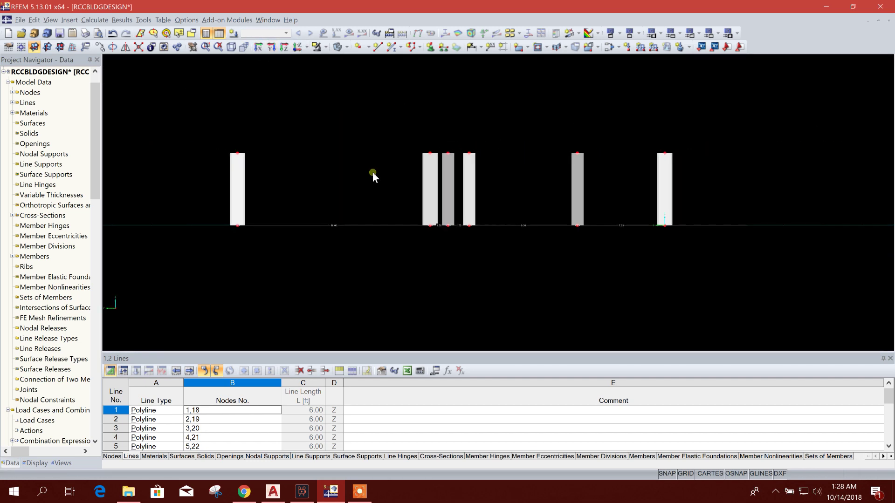
scroll(405, 268, "up", 1)
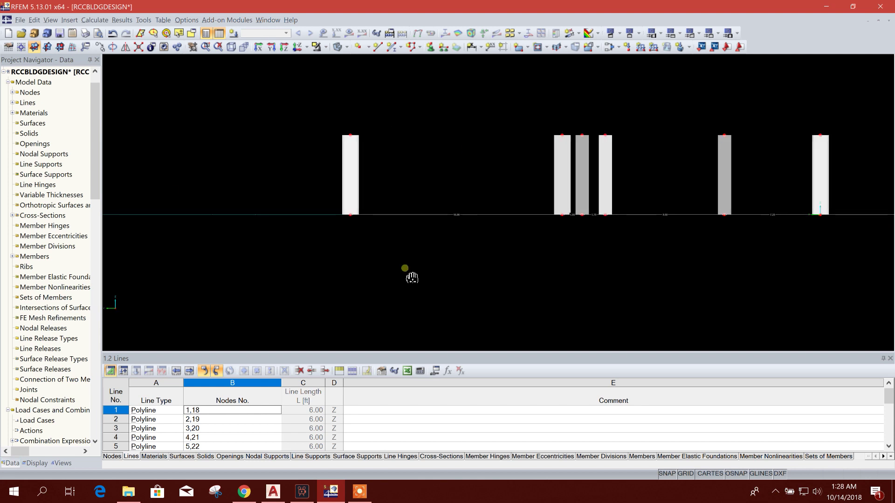
scroll(424, 247, "down", 2)
middle_click_drag(424, 248, 362, 238)
left_click_drag(221, 188, 695, 227)
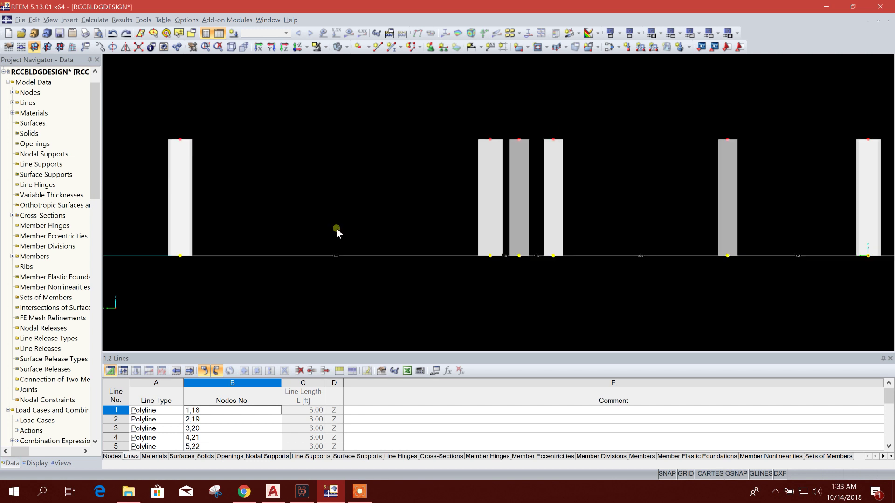
middle_click_drag(337, 228, 326, 233)
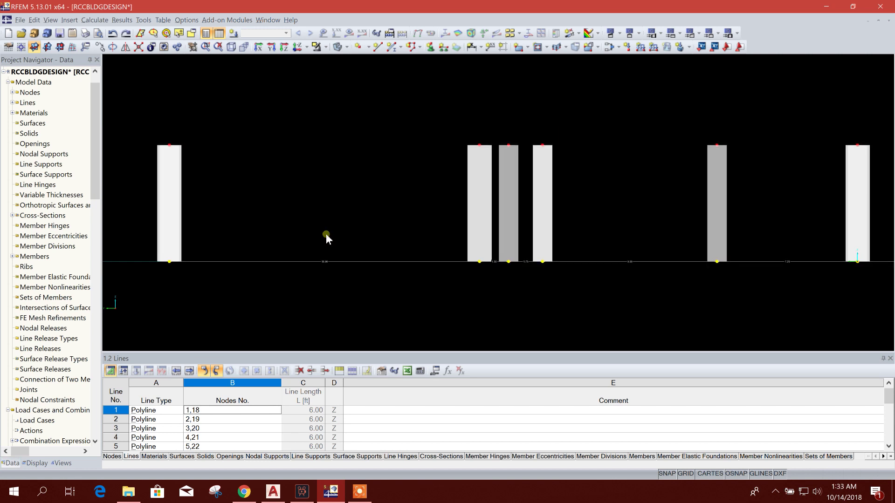
left_click(431, 47)
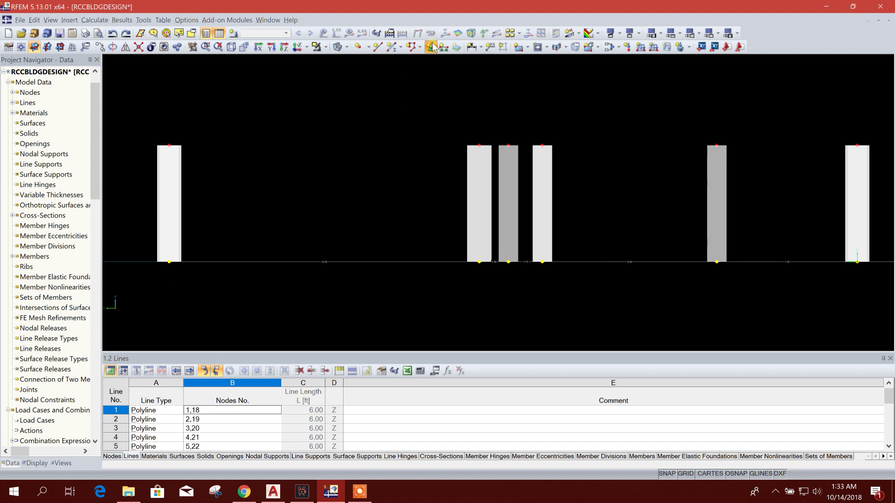
left_click_drag(337, 136, 344, 123)
left_click(439, 179)
left_click(356, 205)
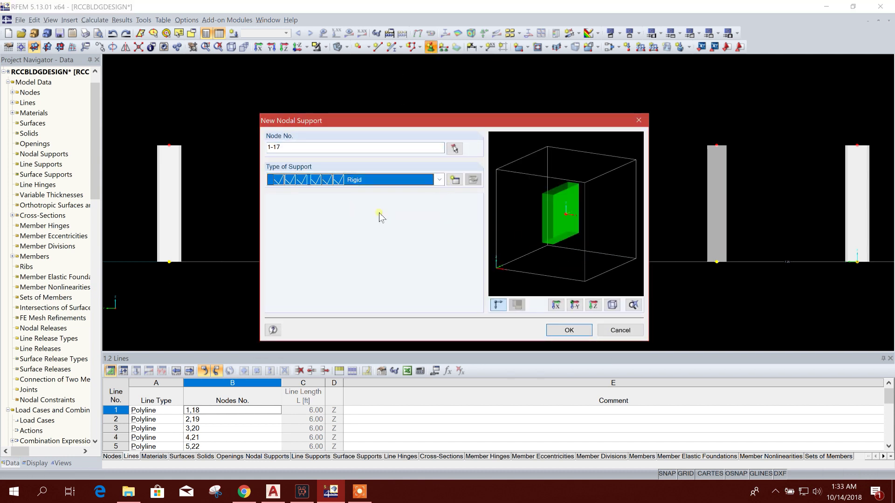
left_click(567, 330)
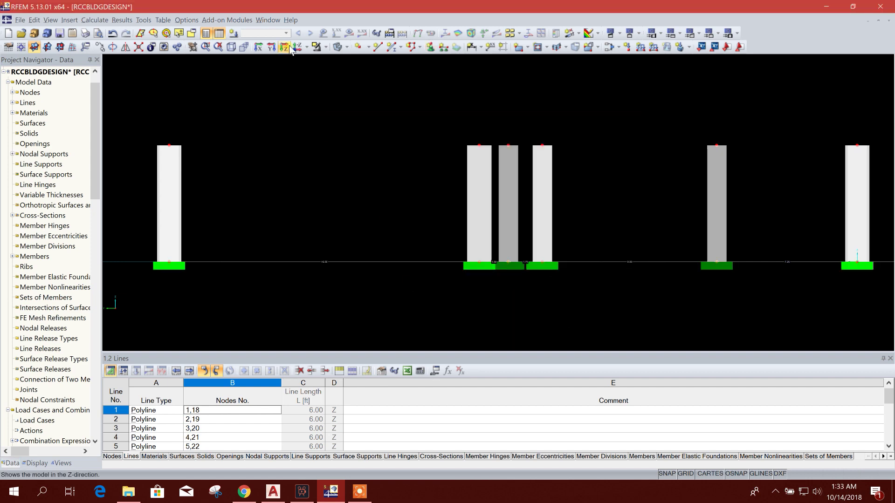
- Inspect the column supports in the 3D view of the model
left_click(231, 47)
scroll(469, 249, "down", 4)
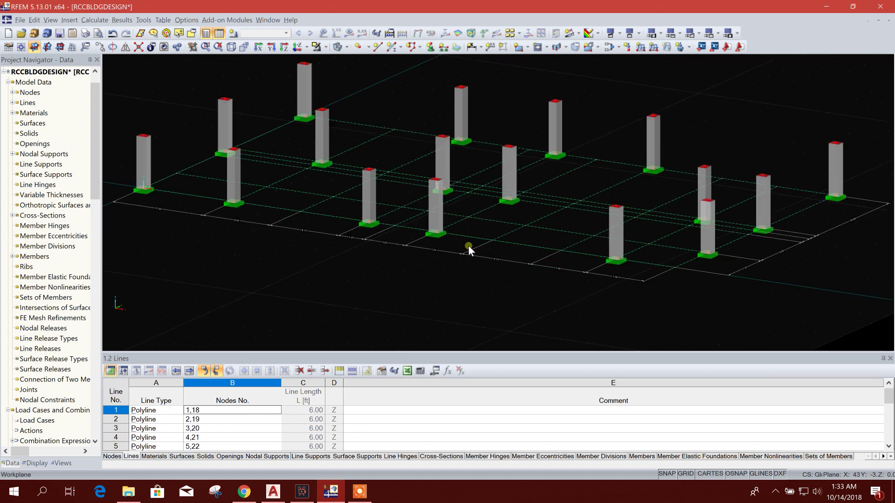
middle_click_drag(254, 278, 285, 295)
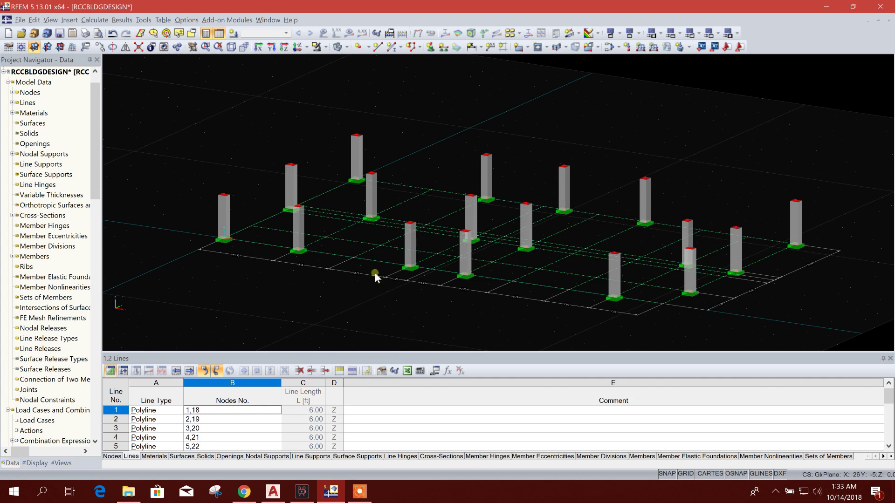
middle_click_drag(346, 261, 271, 278)
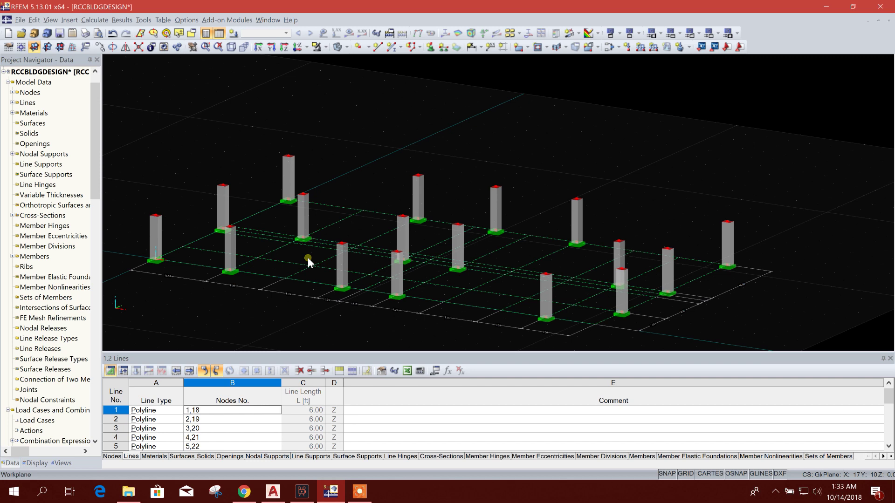
middle_click_drag(309, 263, 365, 247)
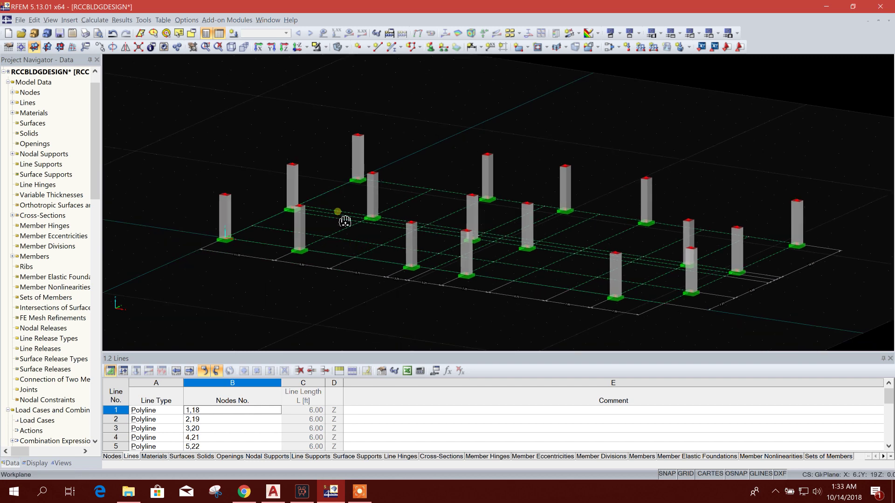
middle_click_drag(344, 220, 325, 231)
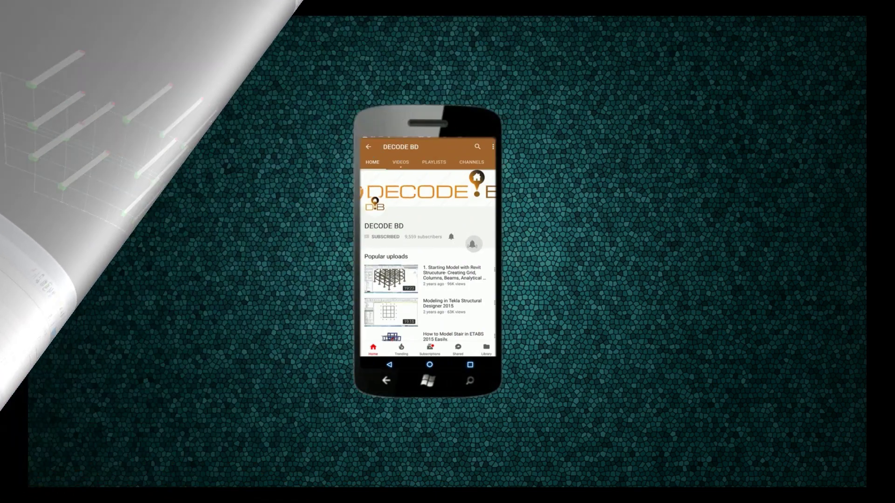